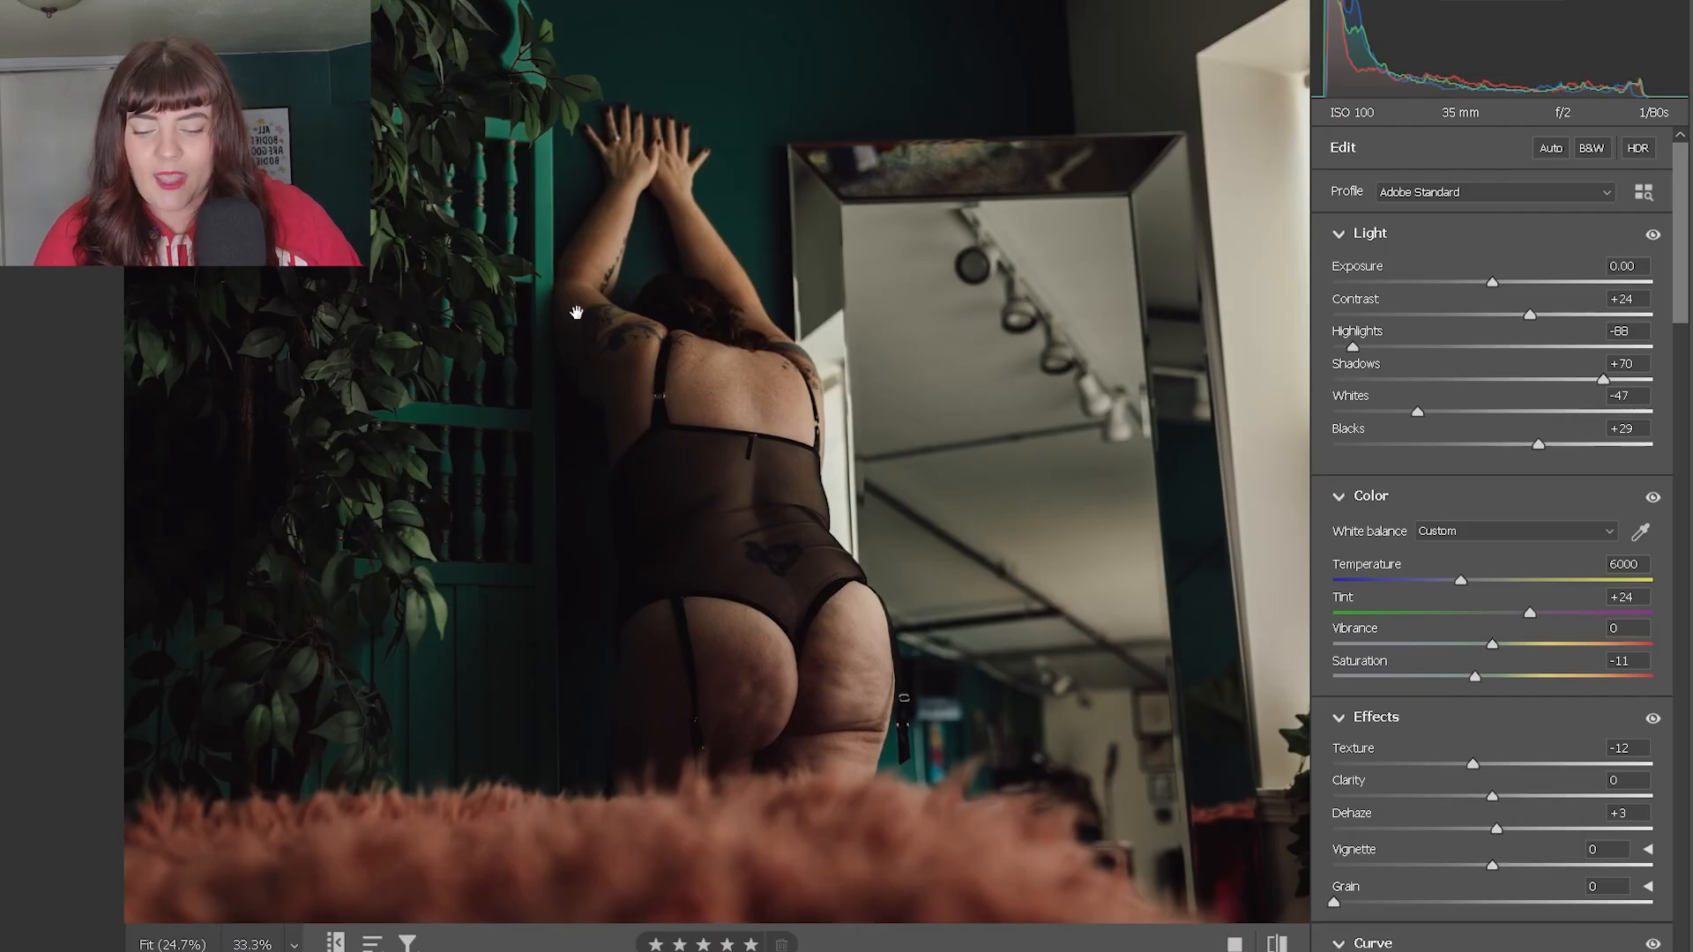
- Examine the sheer mesh fabric on the back of the bodysuit up close for moire color patterns
click(576, 313)
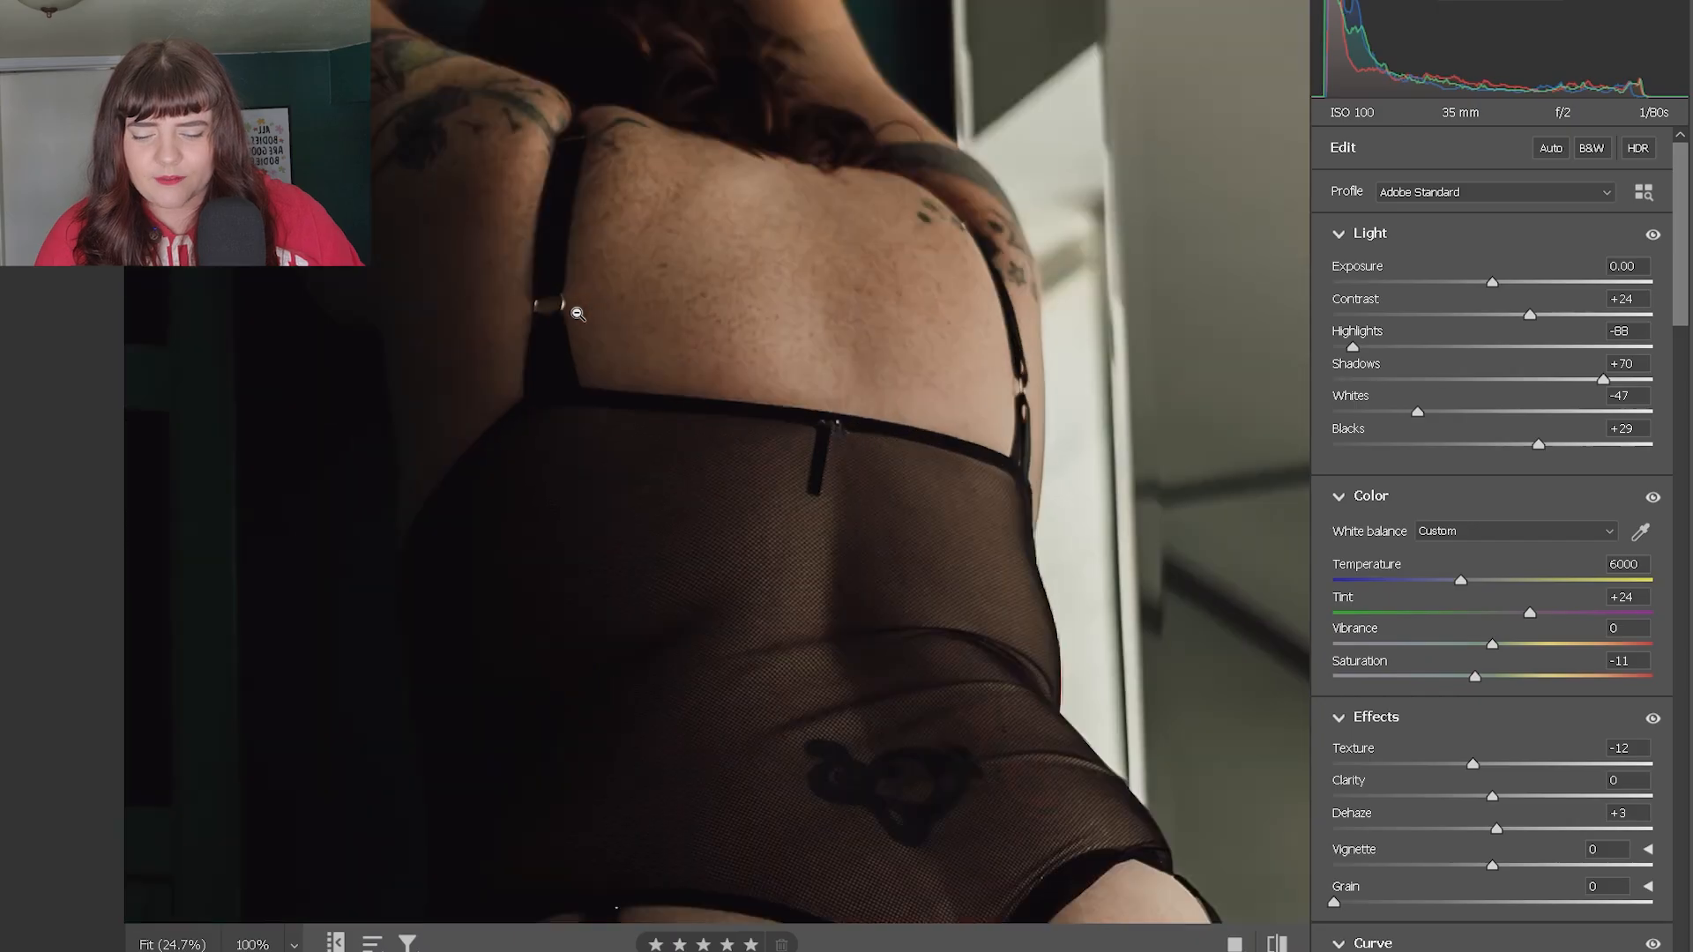
key(ctrl+=)
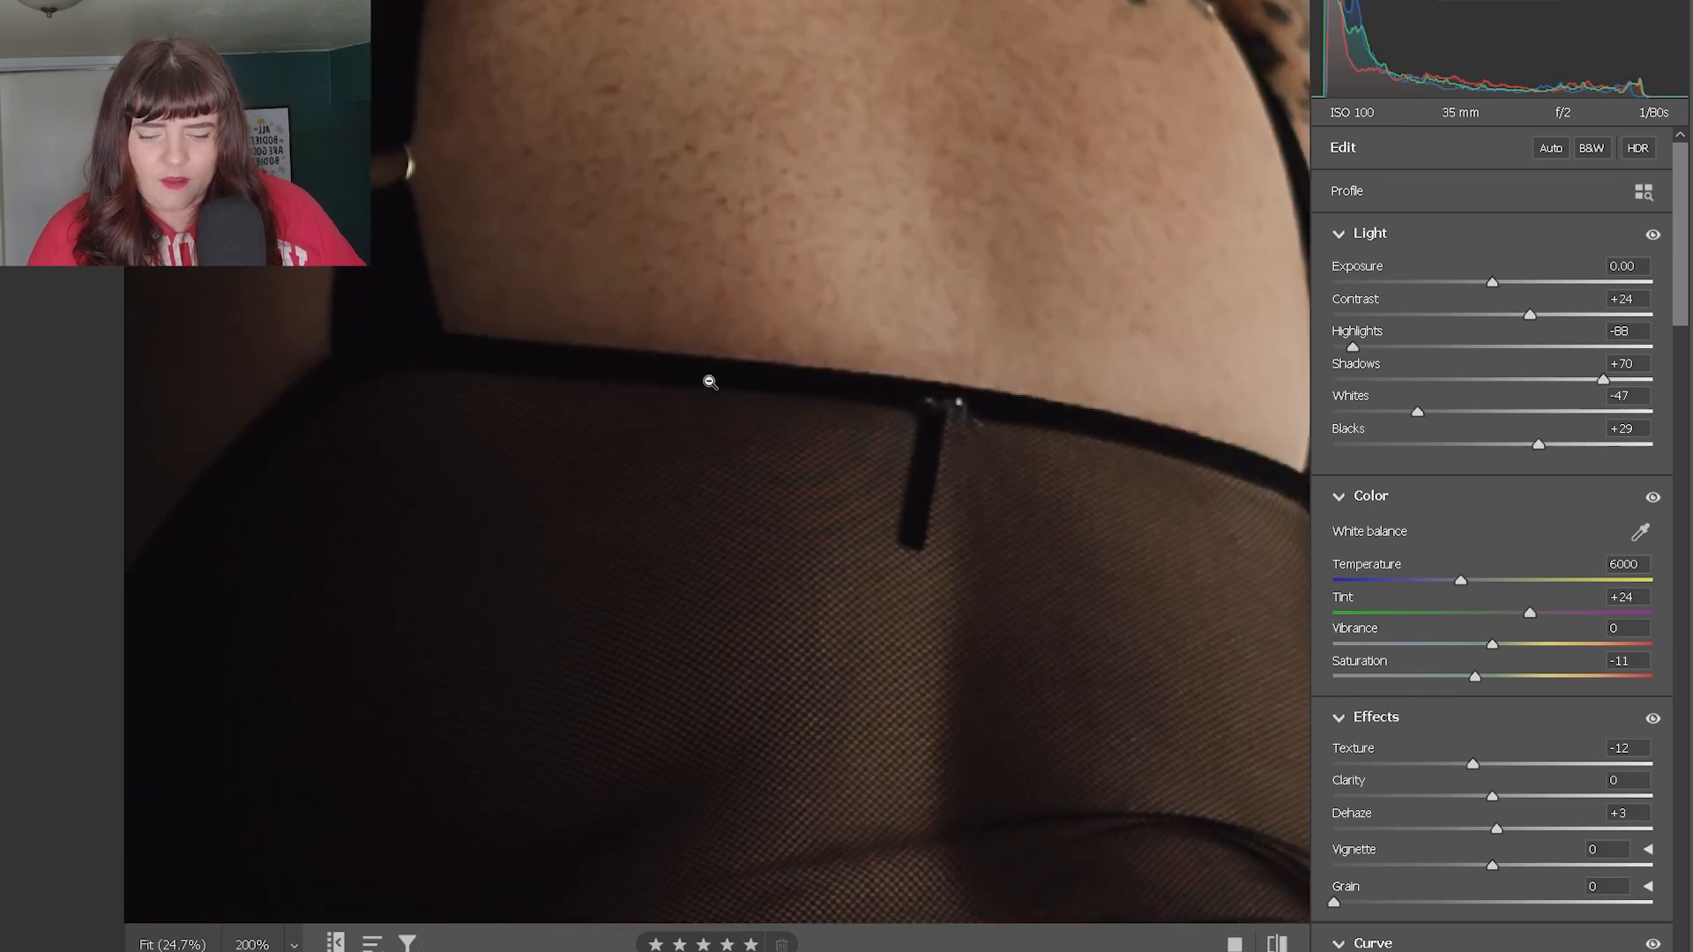
scroll(798, 432, down, 2)
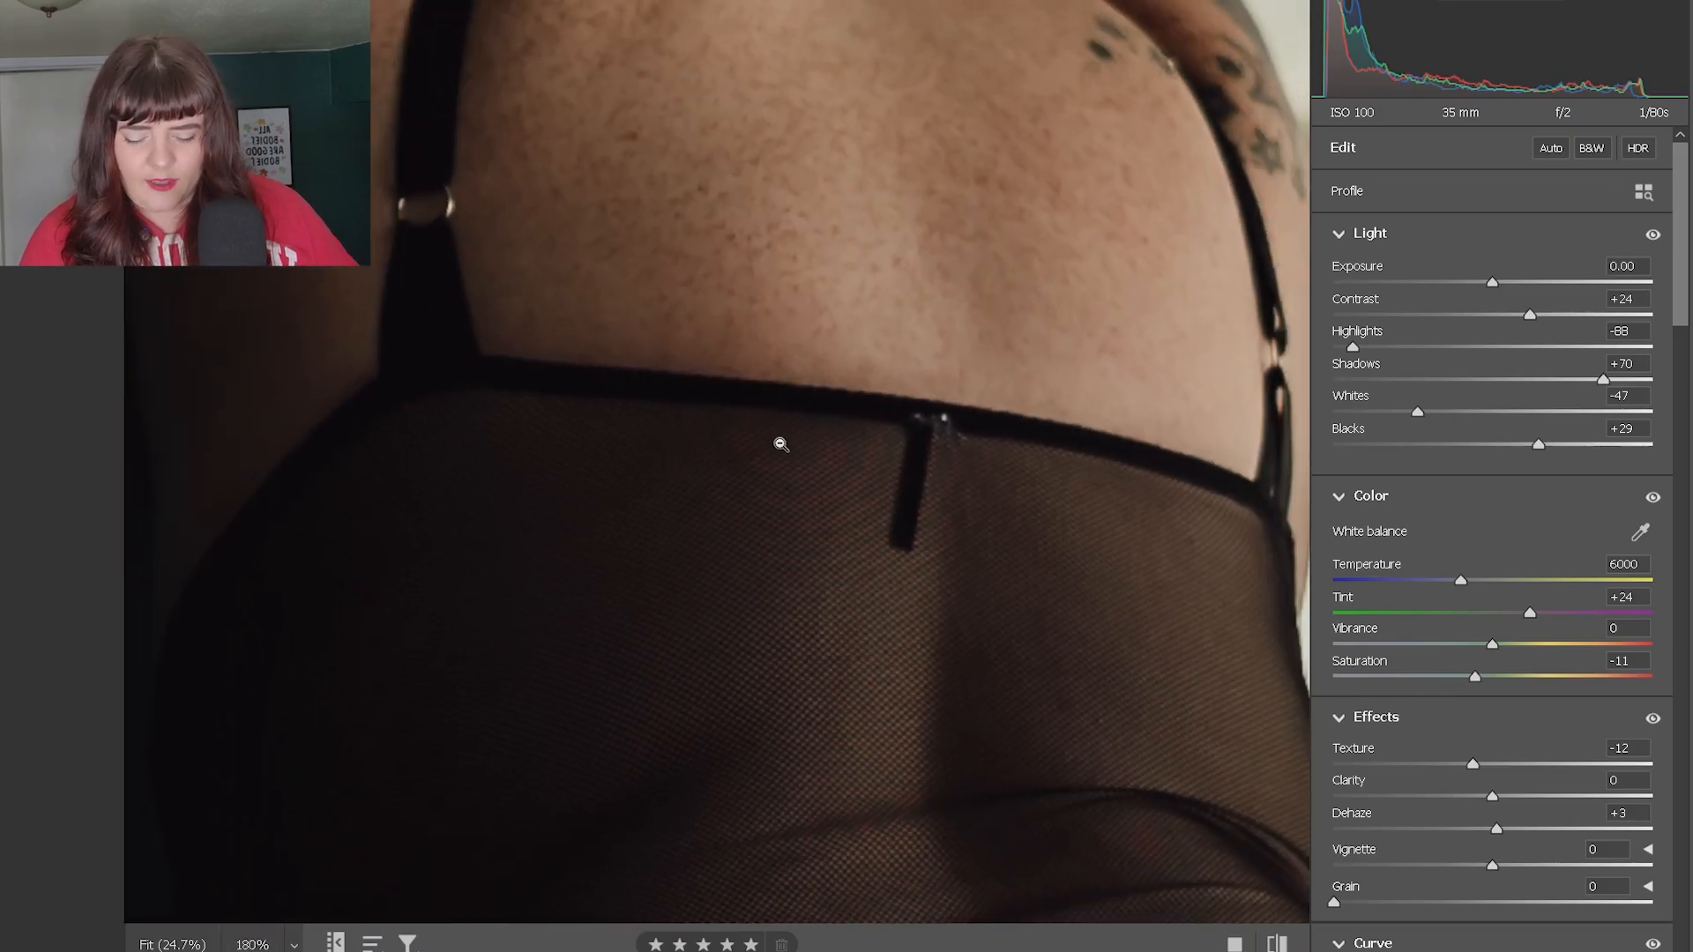
scroll(781, 444, down, 4)
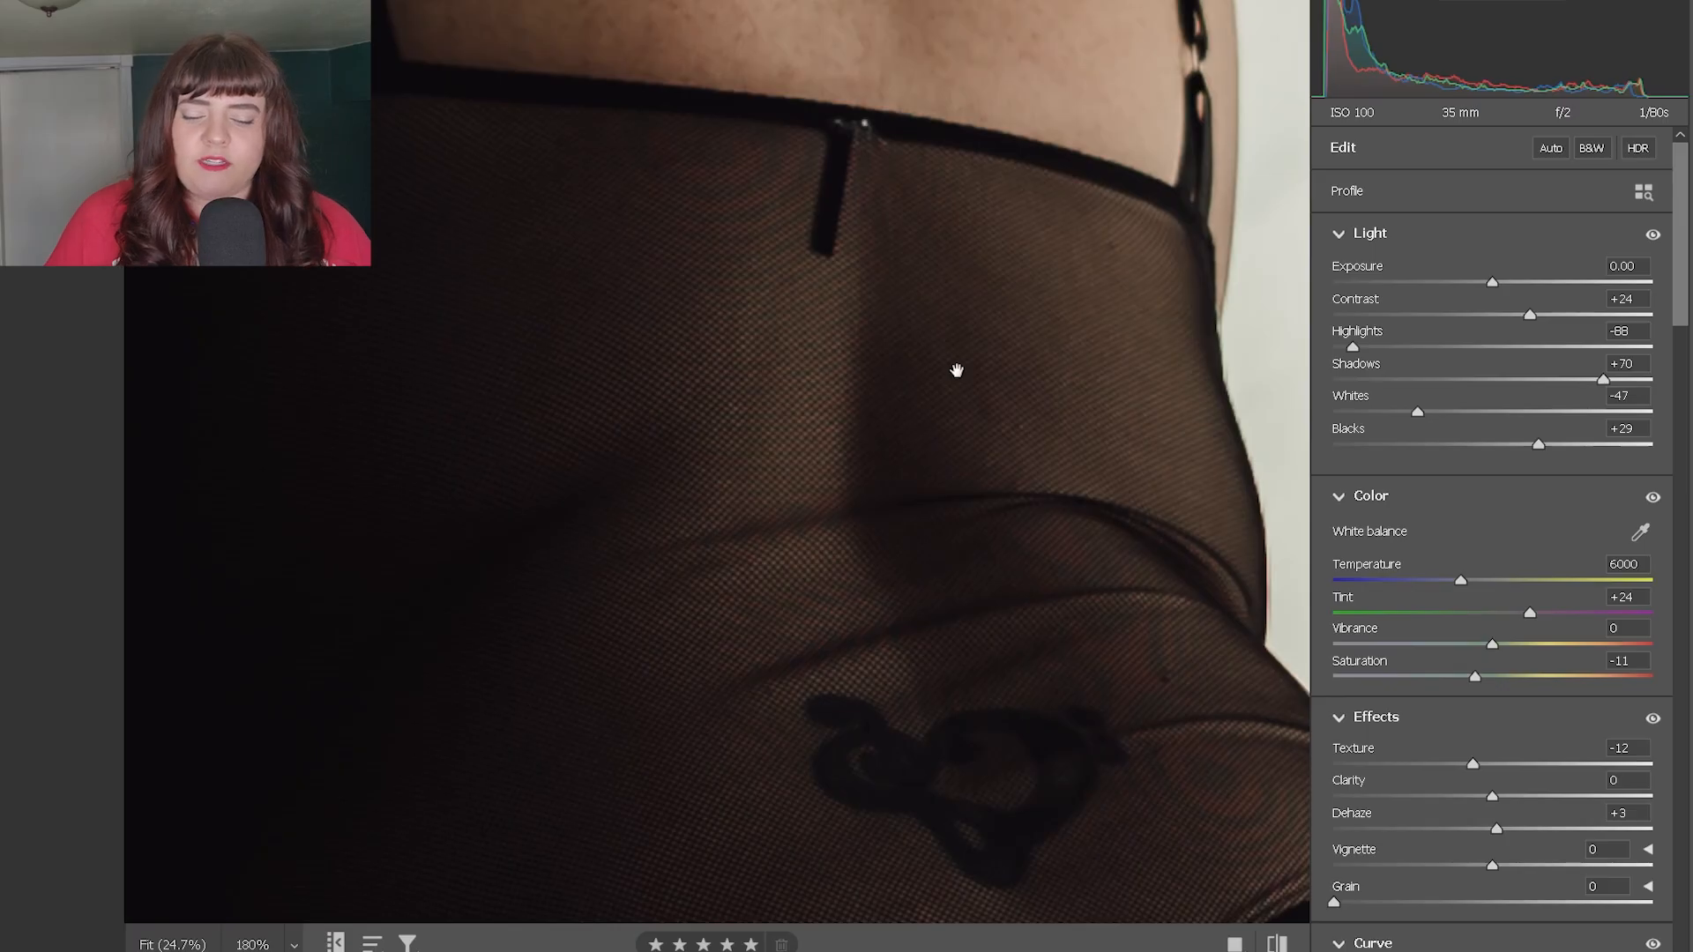
drag(985, 414, 982, 246)
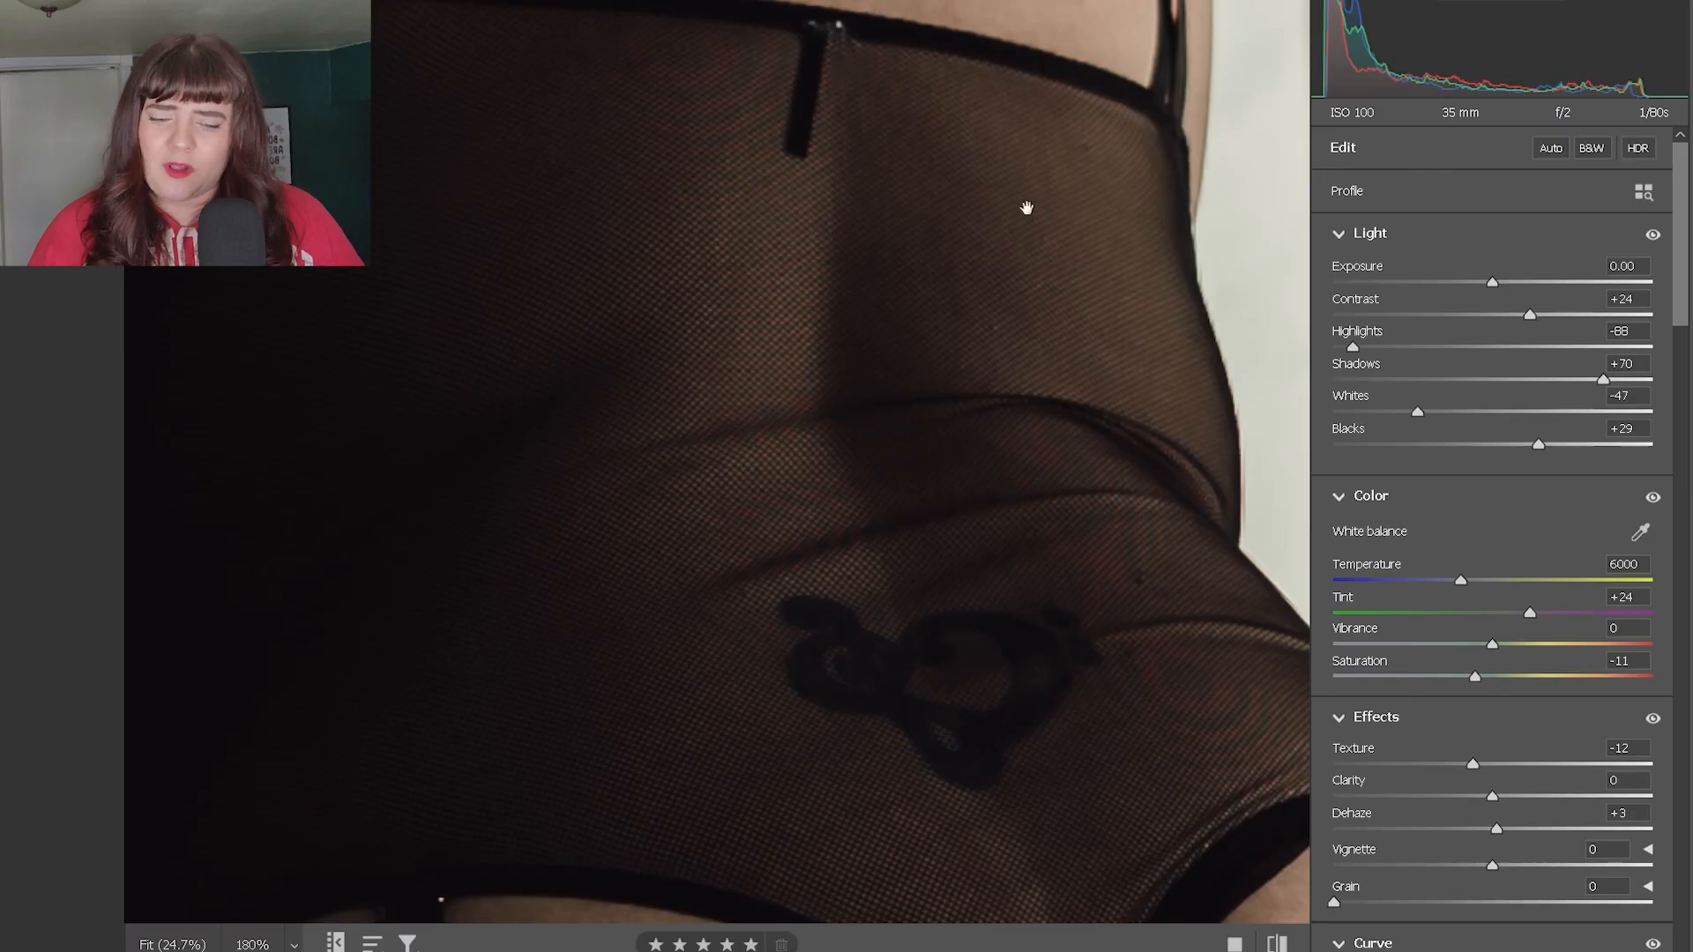
drag(1031, 207, 1084, 185)
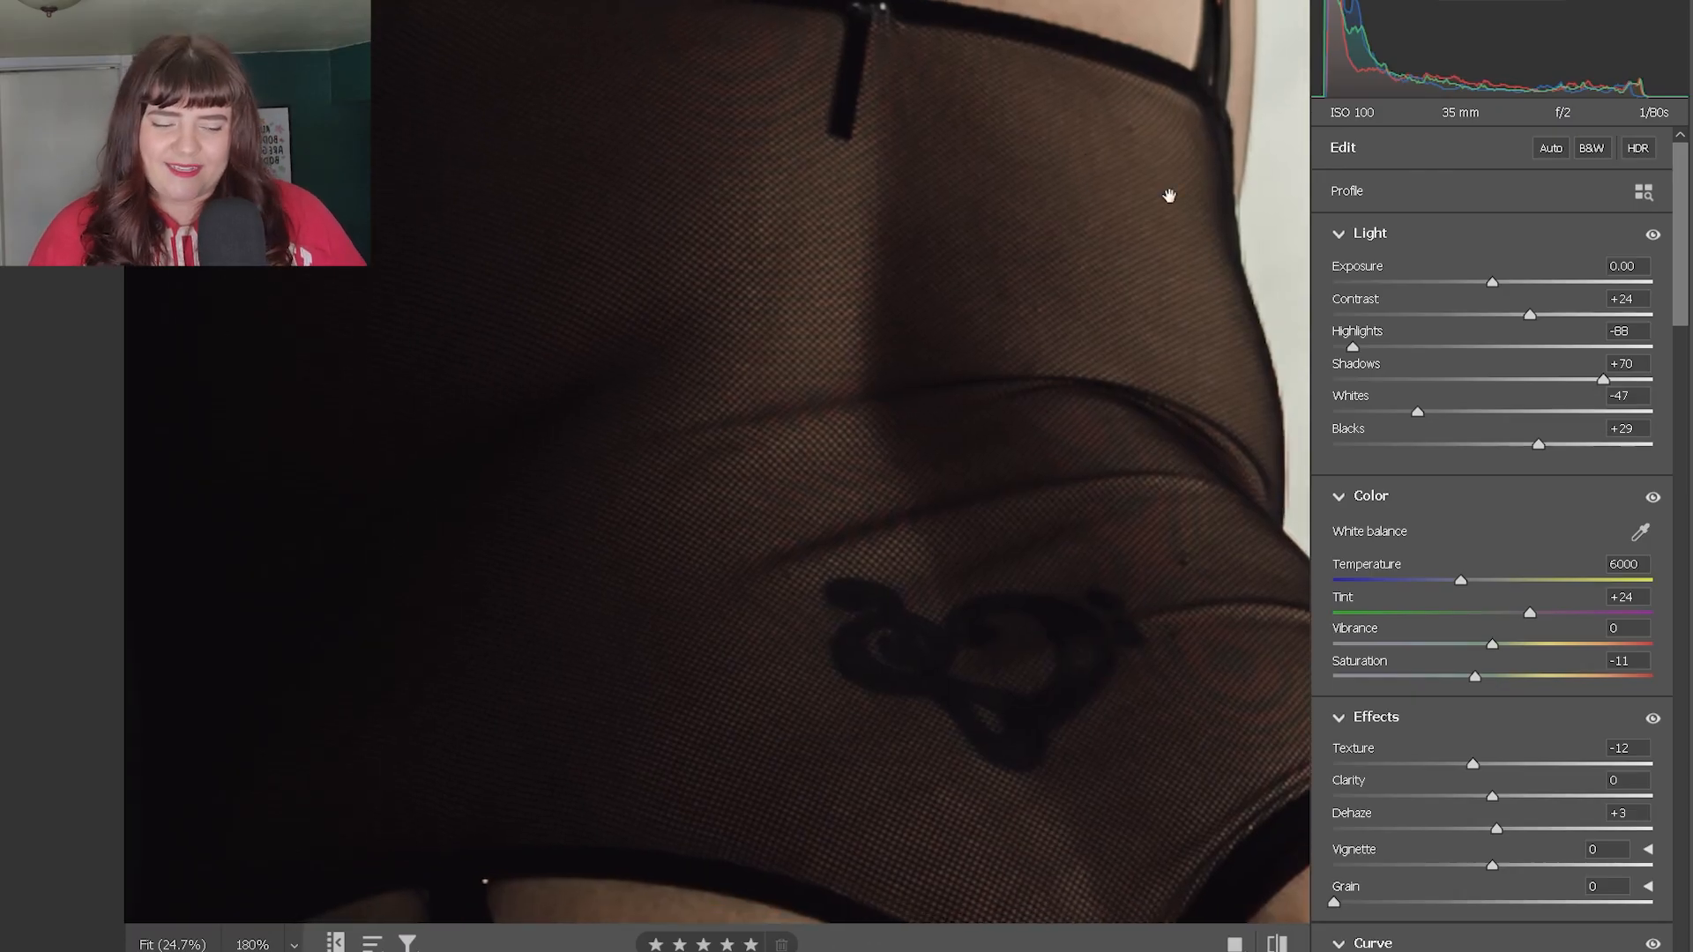
drag(1106, 108, 1124, 170)
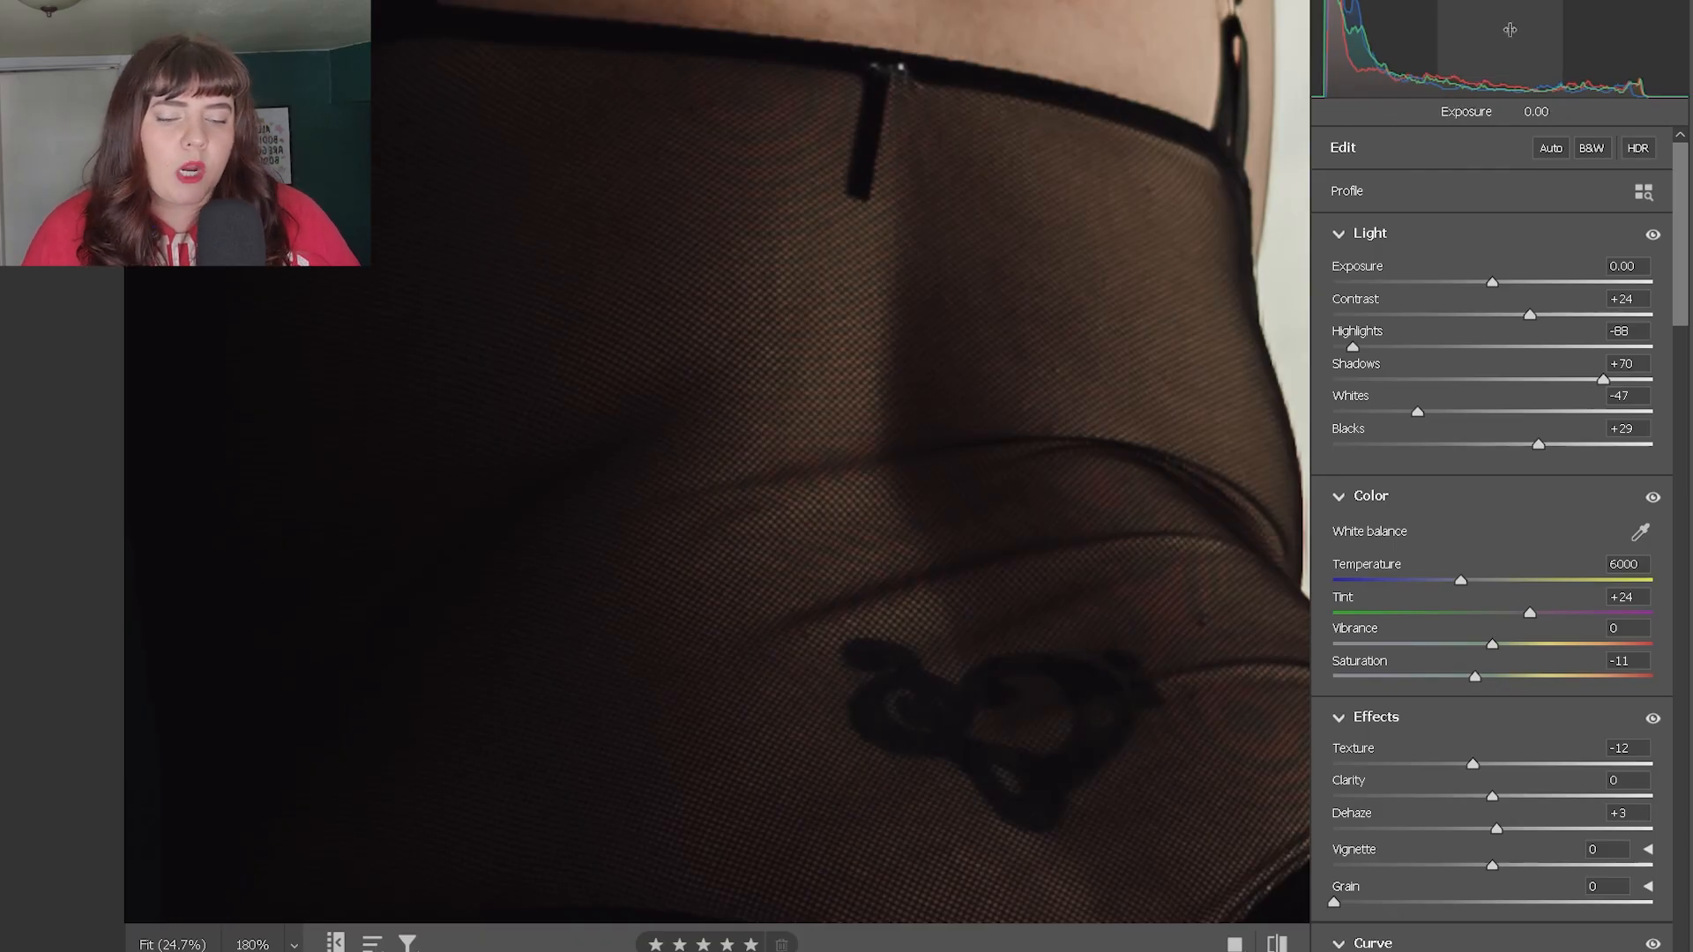
scroll(965, 371, down, 2)
scroll(965, 372, down, 5)
scroll(1043, 408, up, 5)
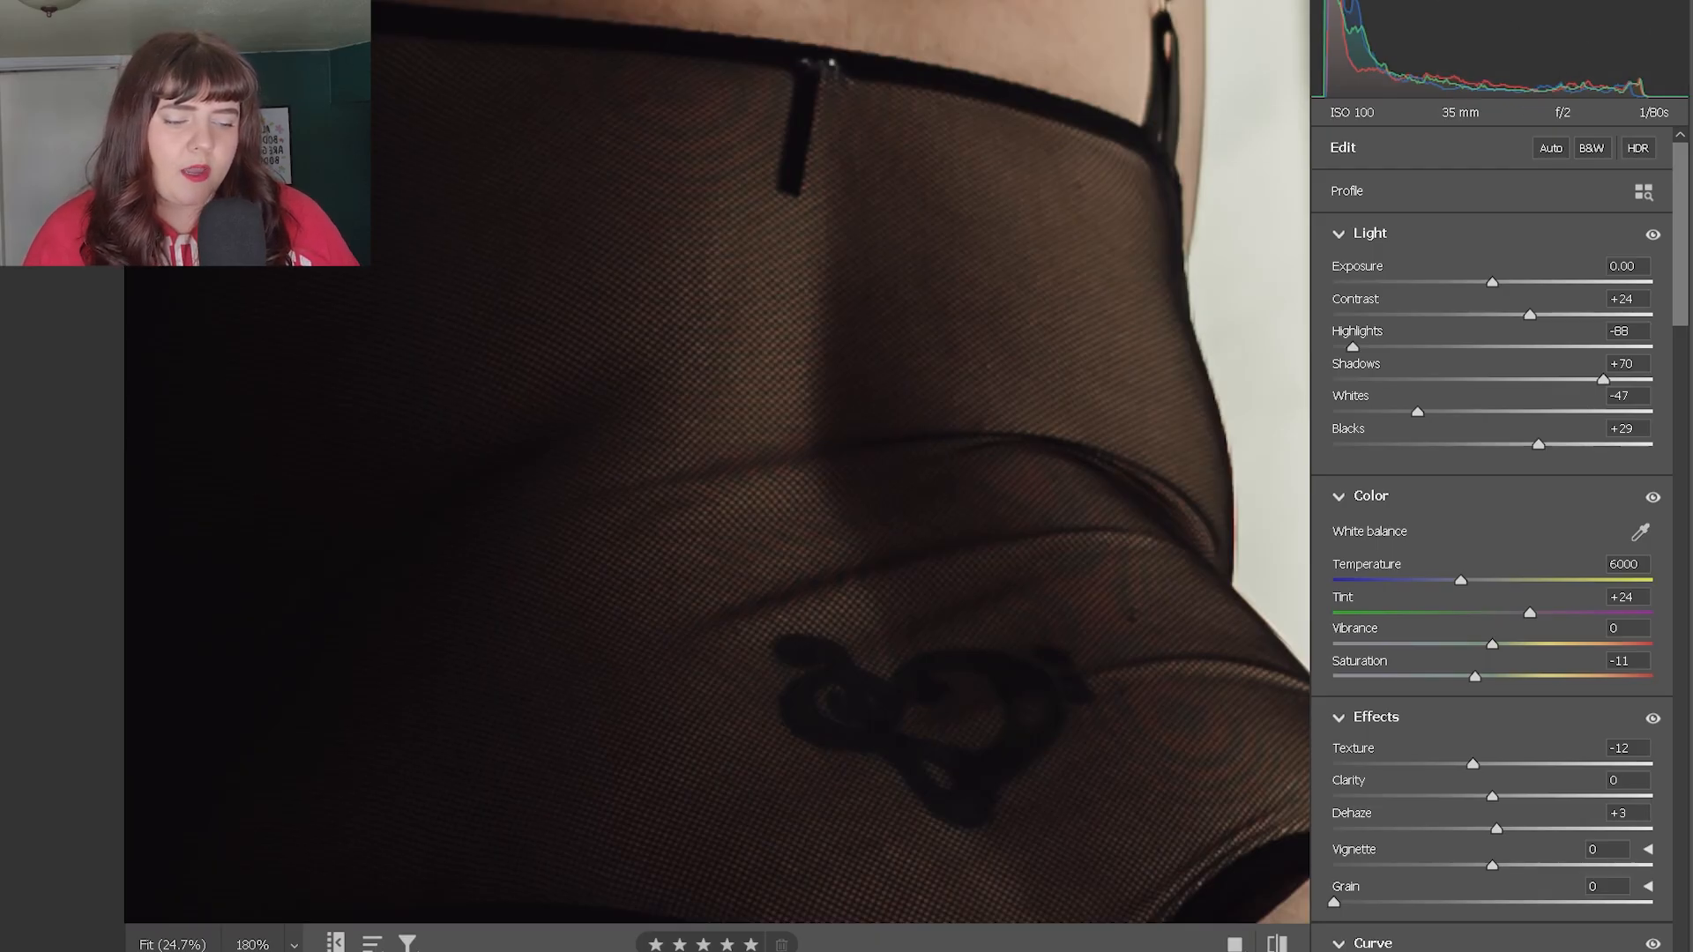
- Create a brush mask and paint it over the sheer mesh panel of the bodysuit, from the upper band to the lower hem
key(m)
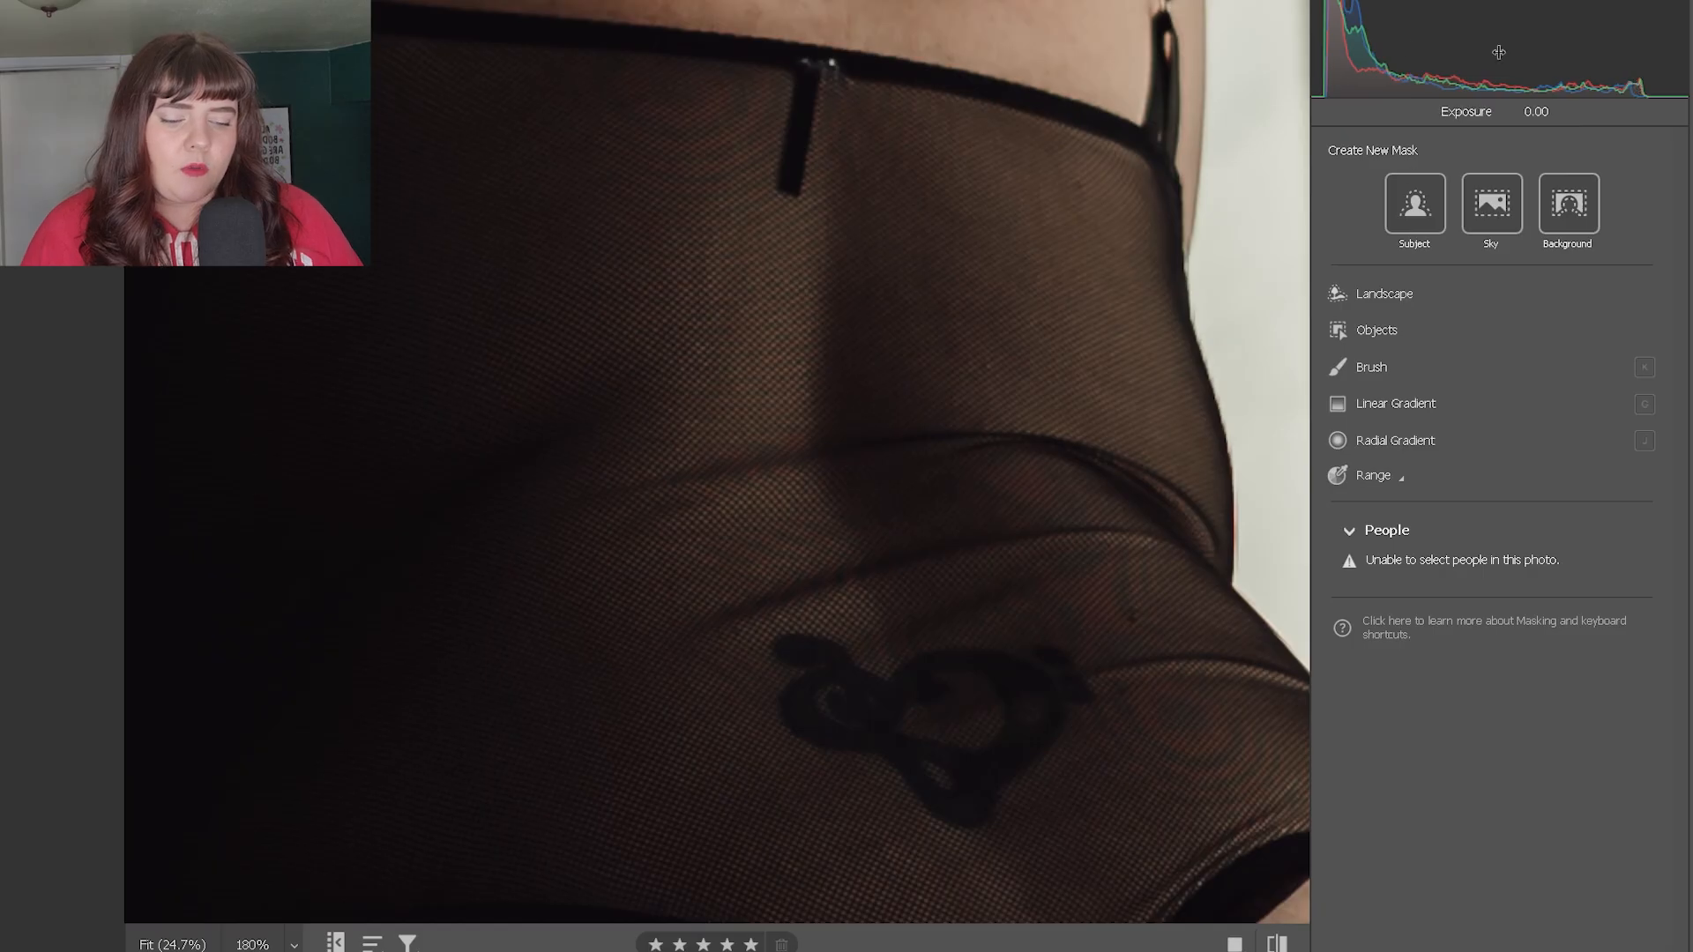
click(1372, 367)
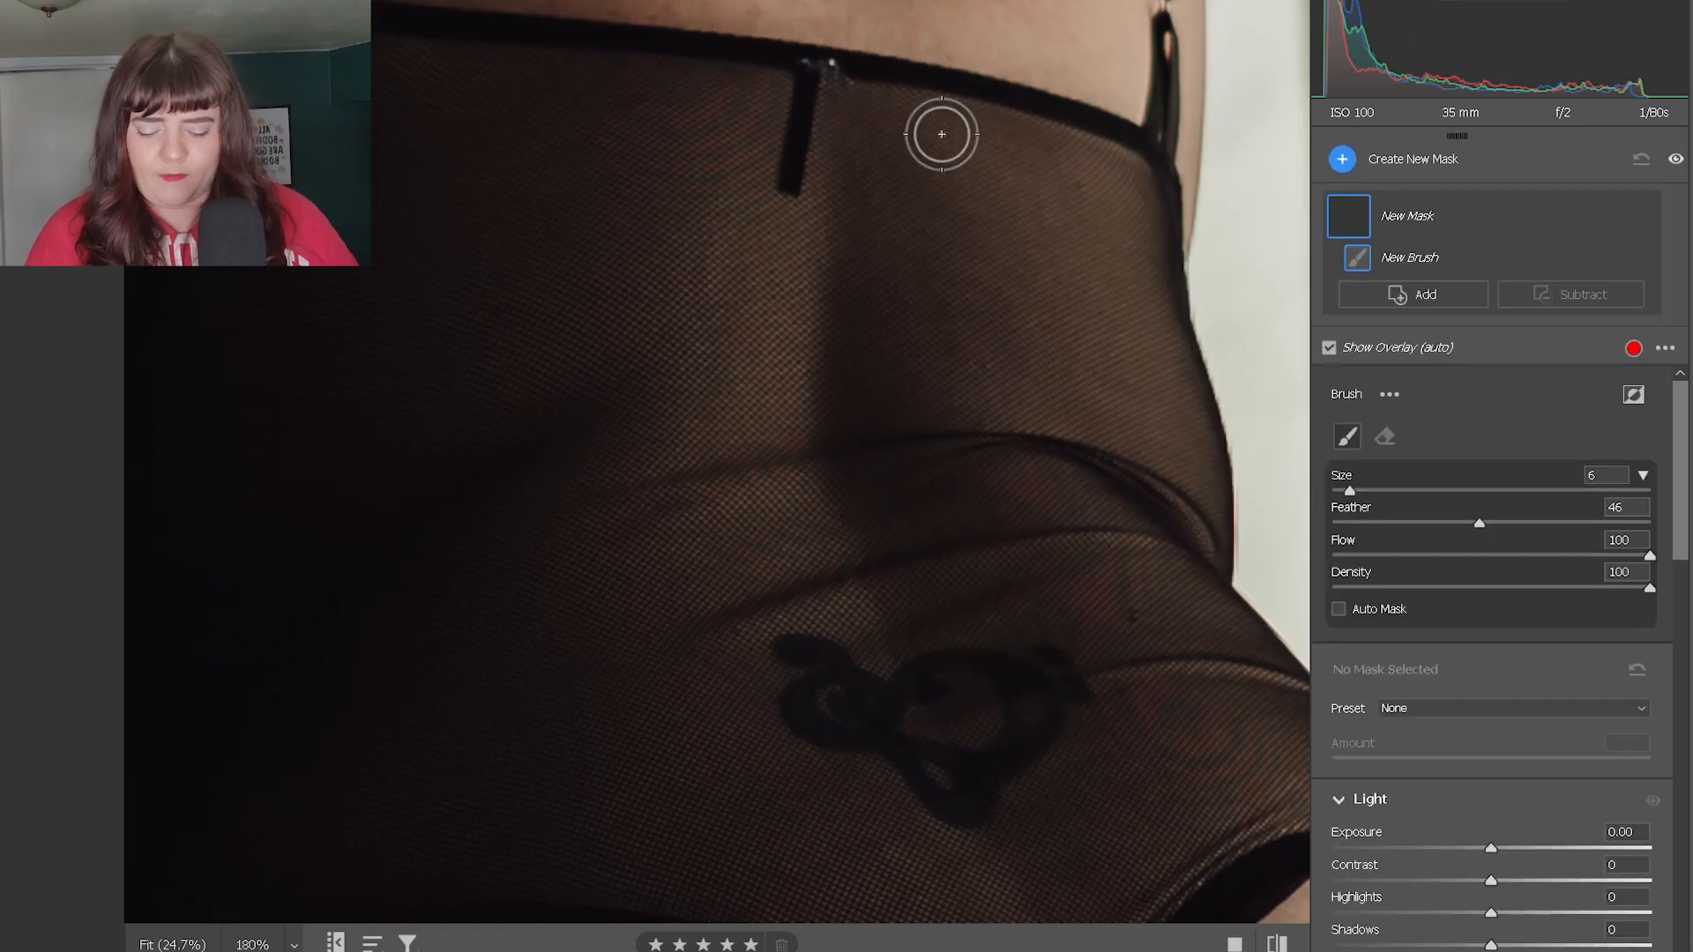
key(ctrl+minus)
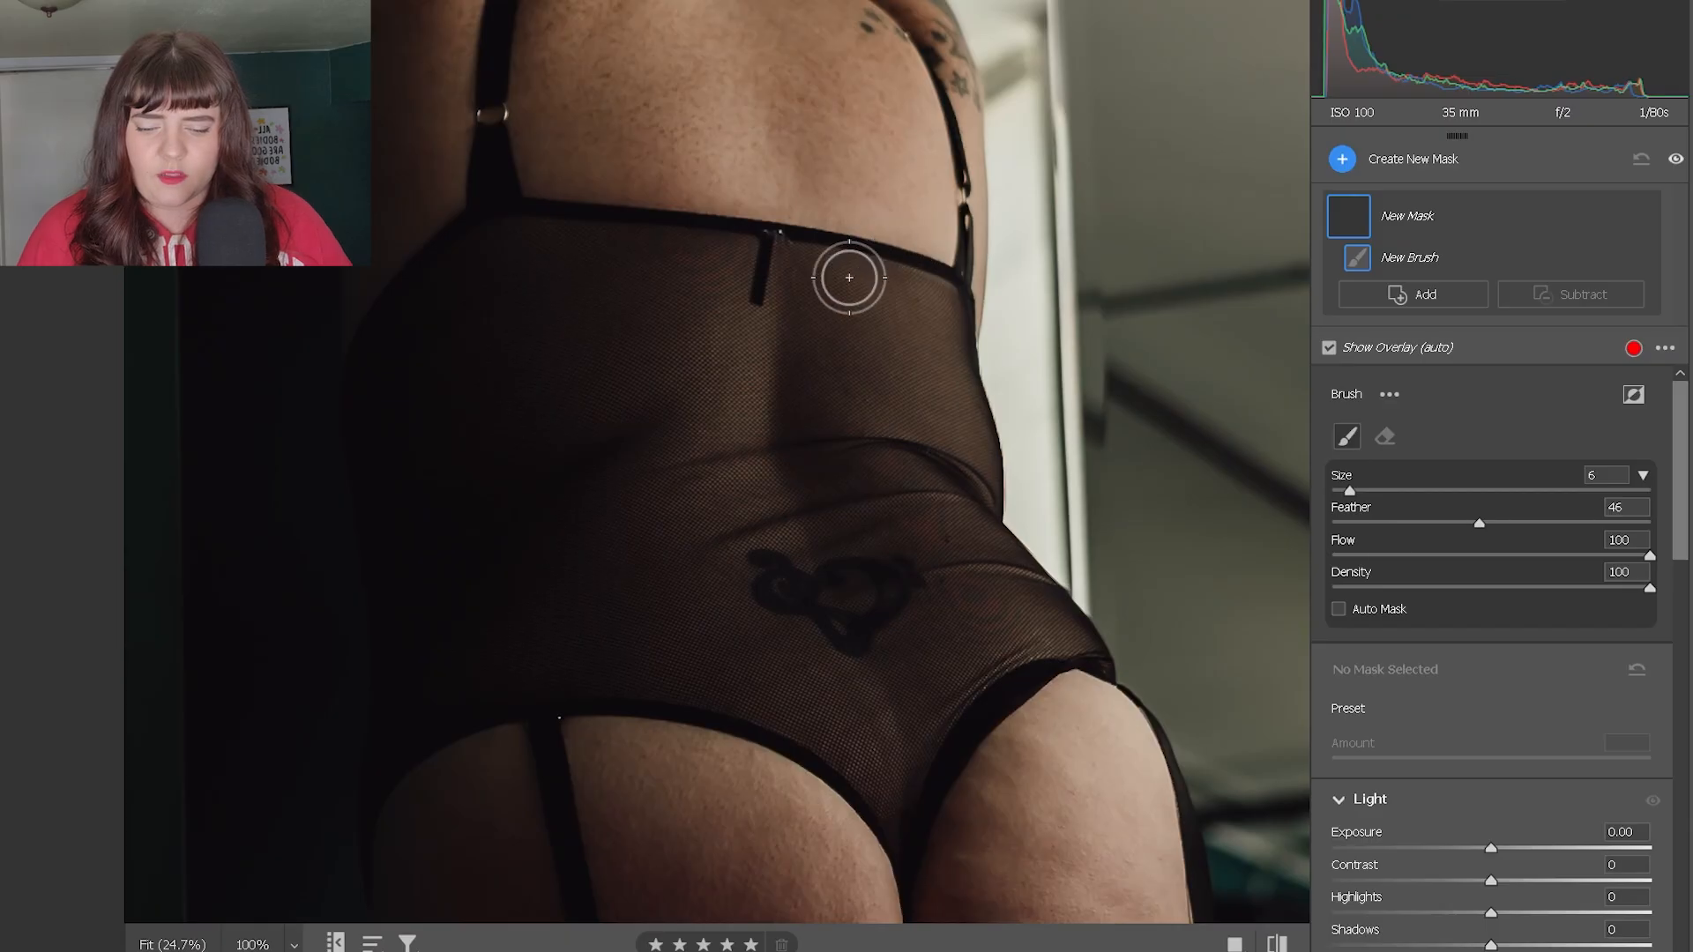
mouse_move(849, 277)
mouse_down()
mouse_move(652, 254)
mouse_move(881, 290)
mouse_move(590, 302)
mouse_move(878, 335)
mouse_move(661, 372)
mouse_move(619, 399)
mouse_move(869, 400)
mouse_move(583, 461)
mouse_move(918, 473)
mouse_move(886, 504)
mouse_move(636, 537)
mouse_move(625, 566)
mouse_move(985, 566)
mouse_move(698, 610)
mouse_move(795, 701)
mouse_move(841, 708)
mouse_move(895, 769)
mouse_move(1037, 631)
mouse_move(841, 668)
mouse_move(649, 640)
mouse_move(746, 682)
mouse_move(565, 638)
mouse_move(546, 268)
mouse_move(581, 237)
mouse_move(890, 289)
mouse_move(937, 479)
mouse_up()
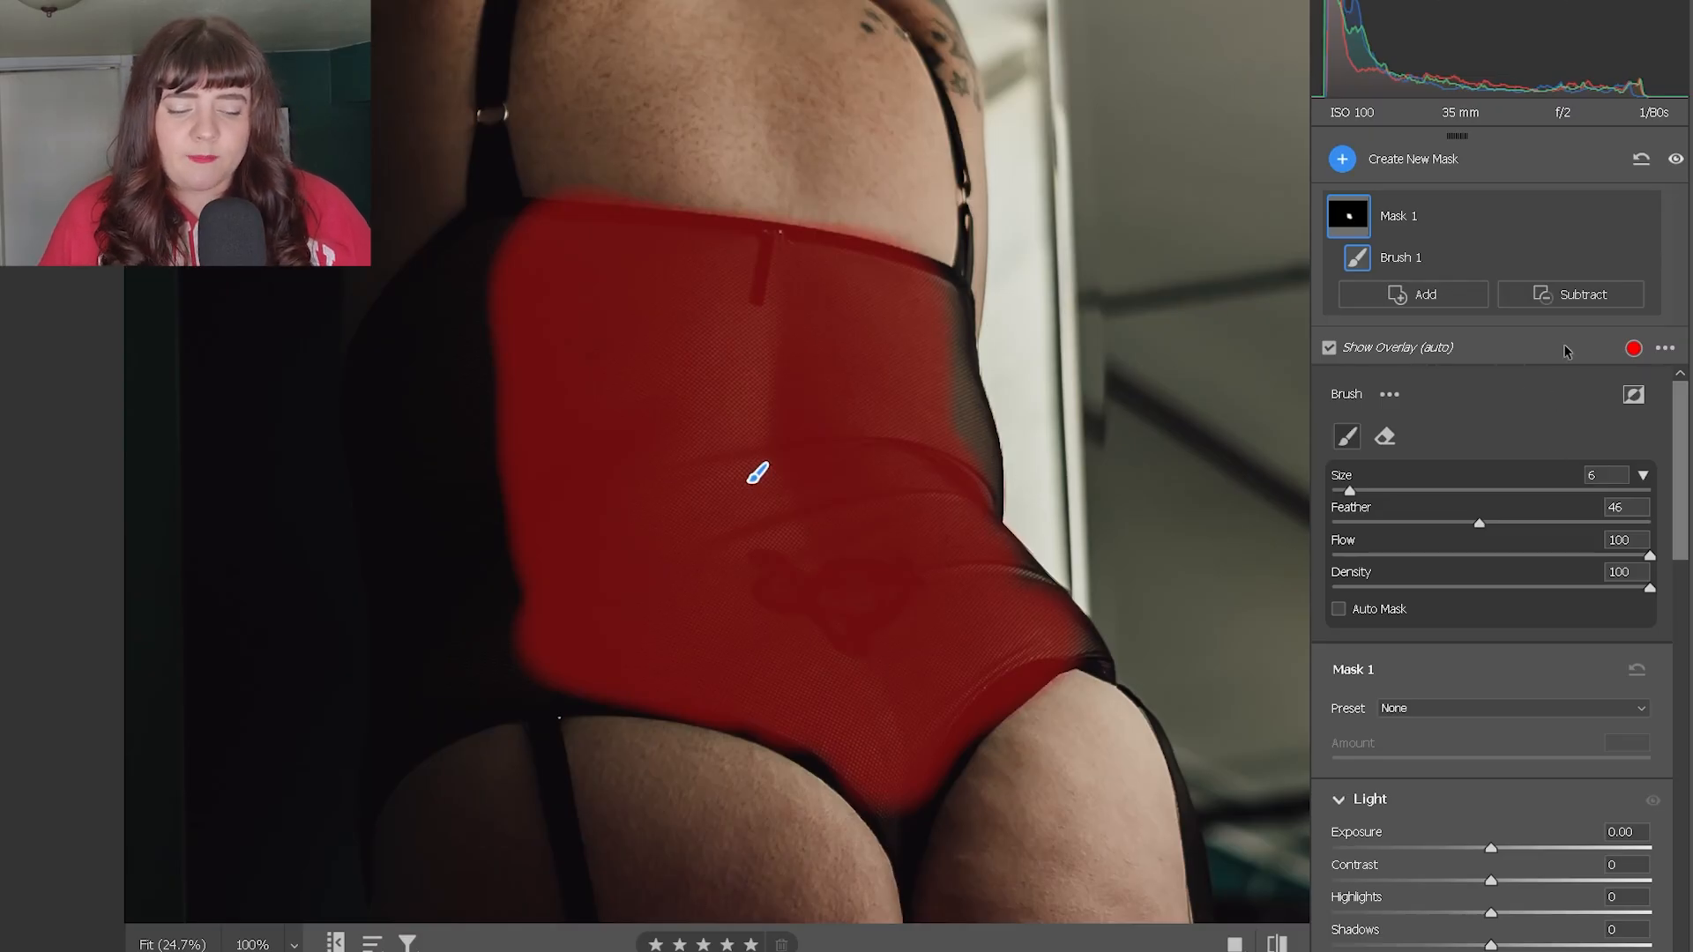
- Try different Moire Reduction strengths on the painted mask and set the value to +22
scroll(1596, 524, down, 5)
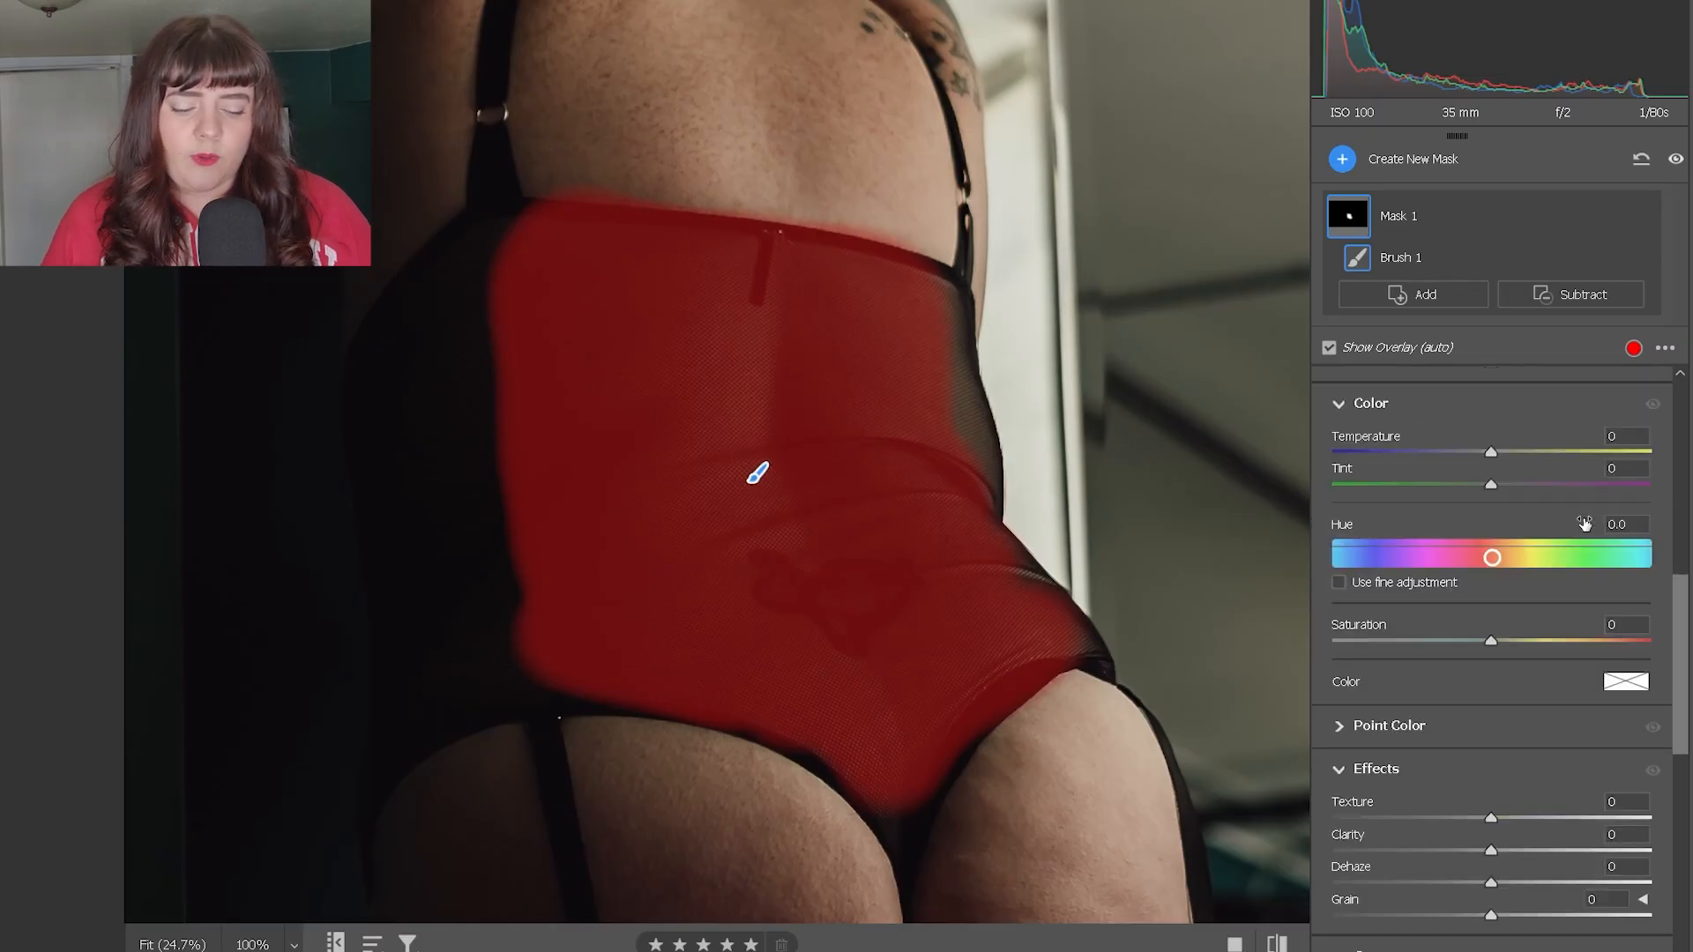
scroll(1585, 524, down, 5)
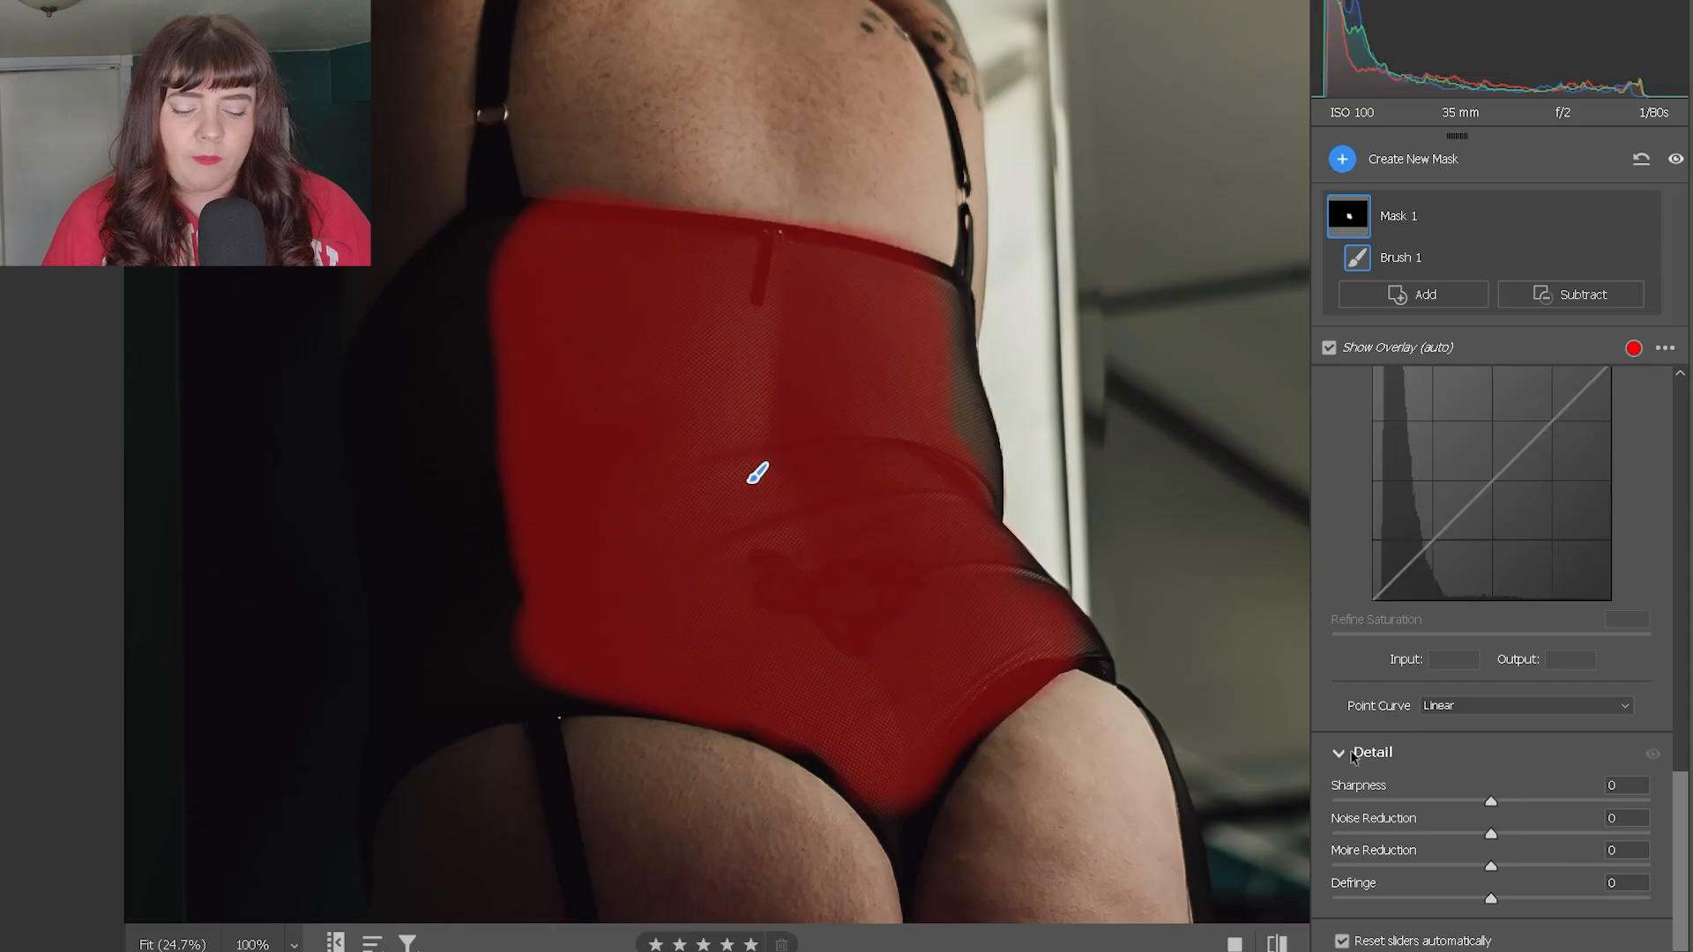
click(1353, 756)
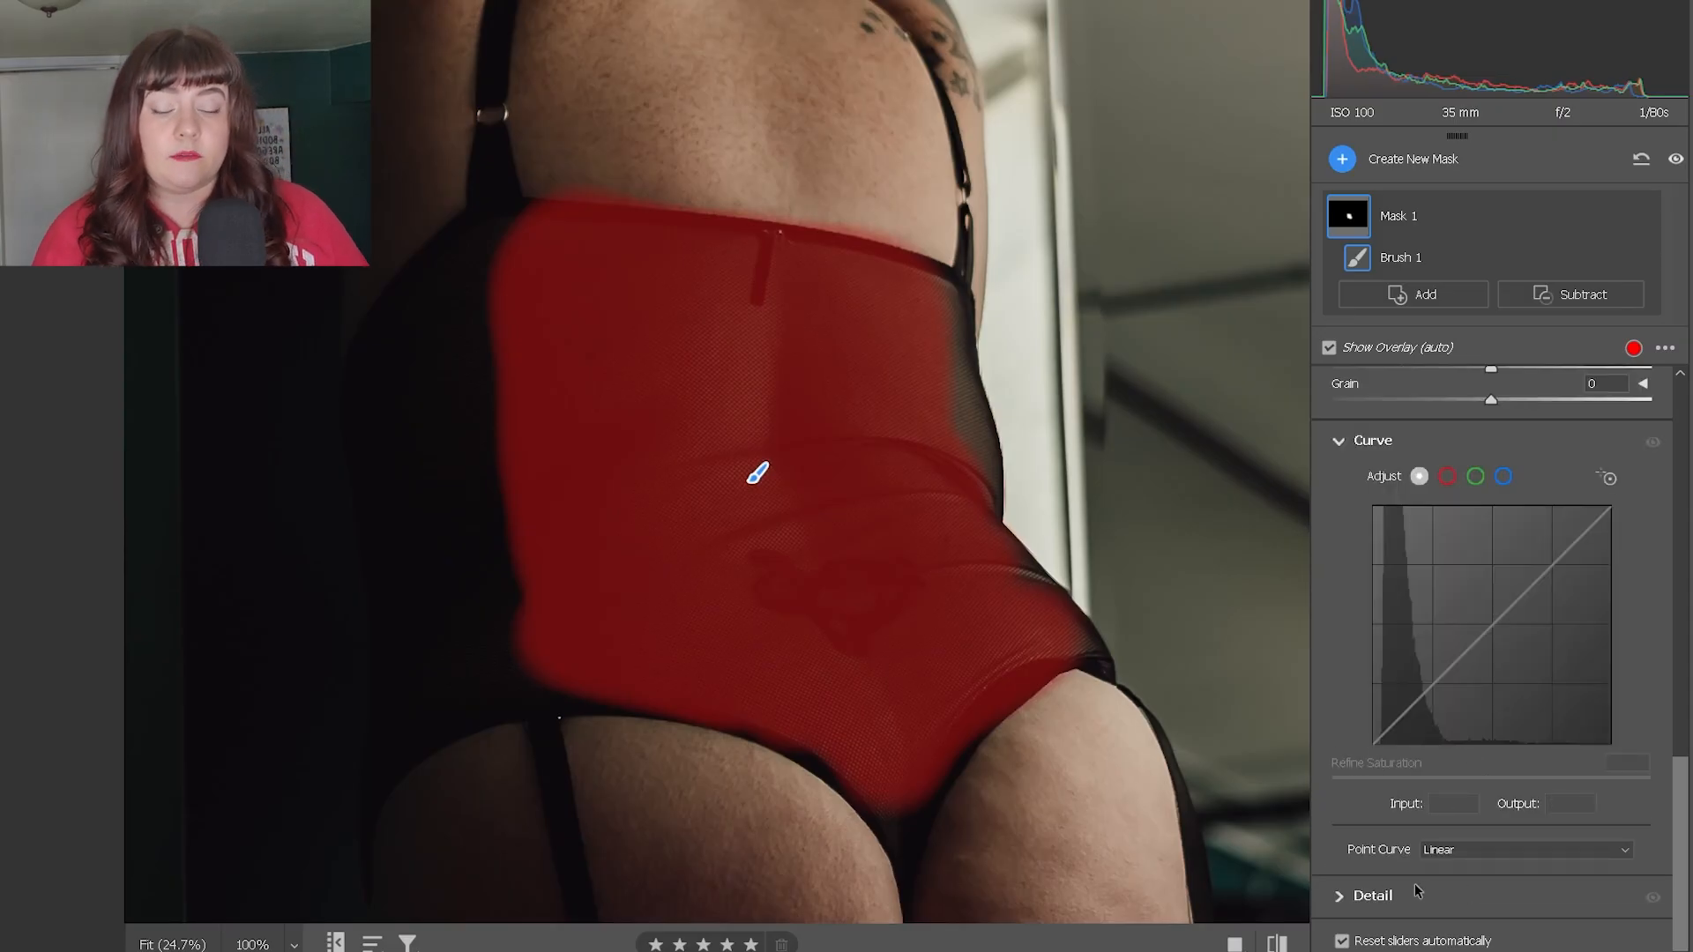
click(1342, 897)
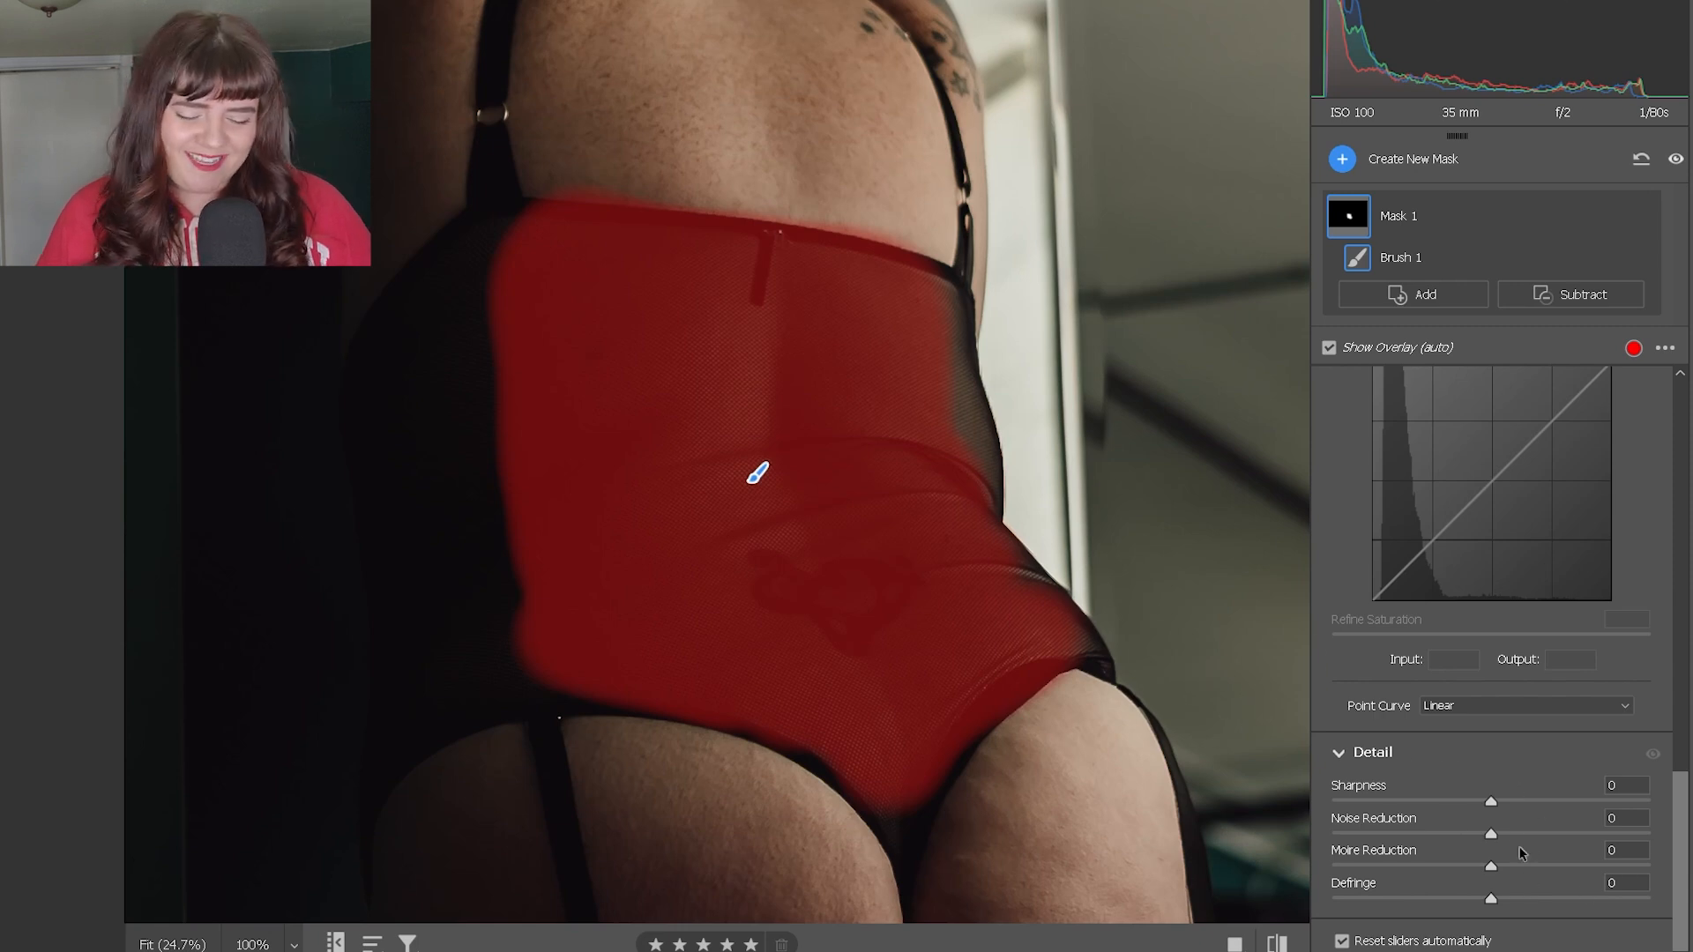
mouse_move(1491, 866)
mouse_down()
mouse_move(1375, 870)
mouse_move(1541, 864)
mouse_up()
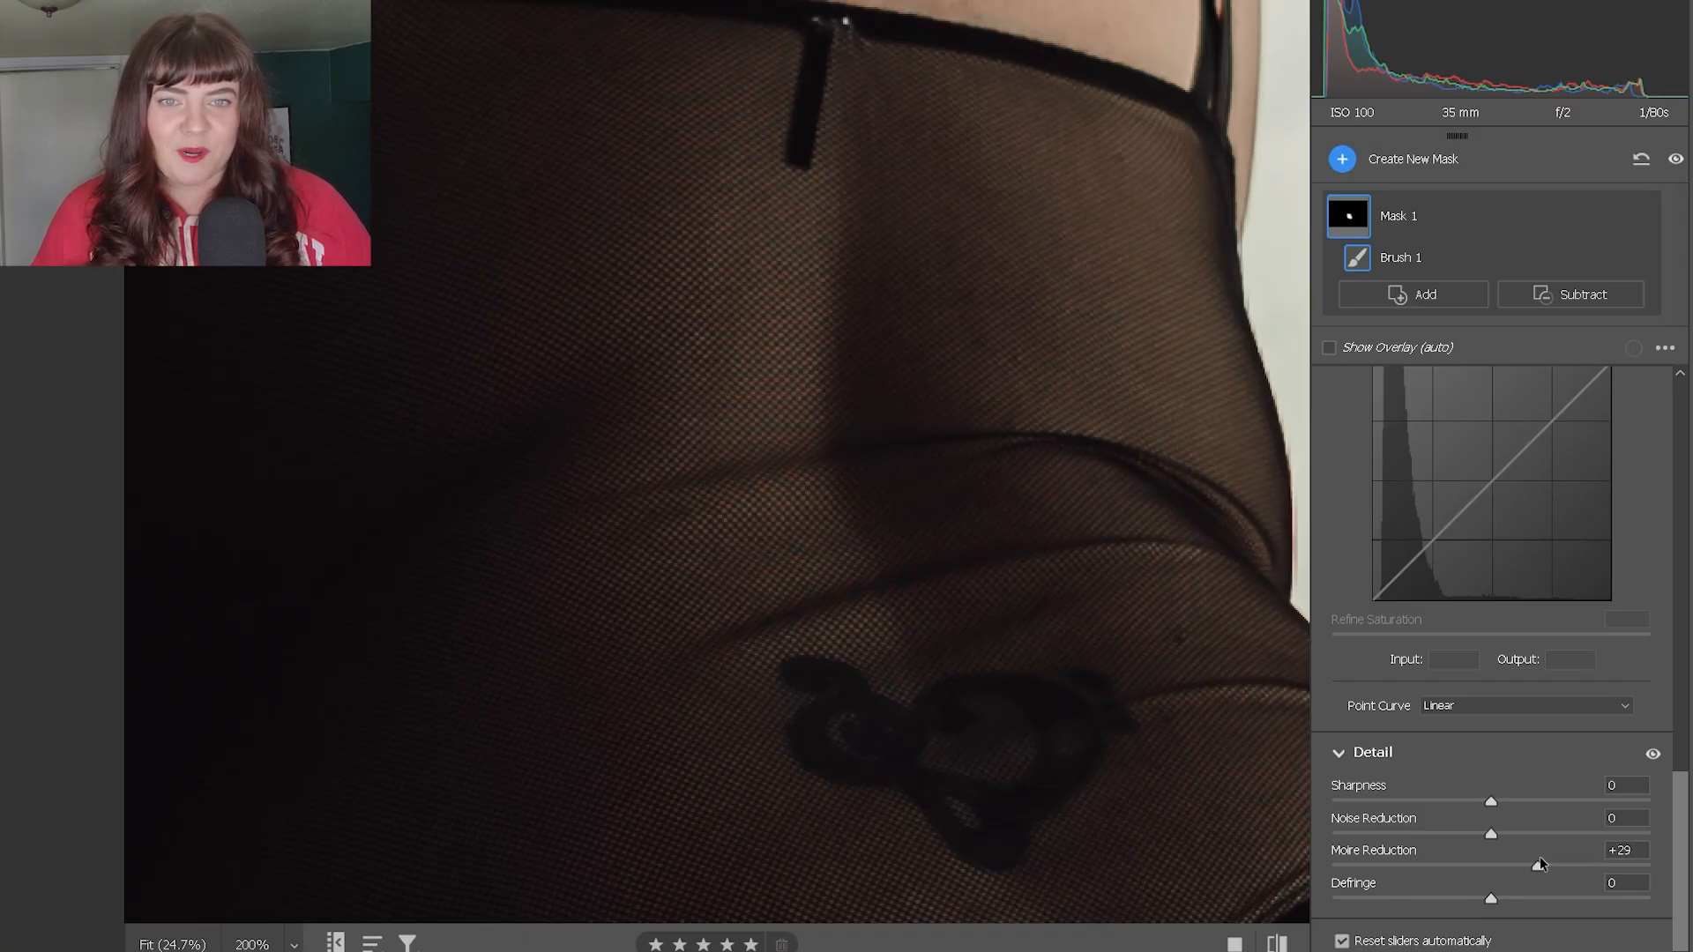
drag(1540, 864, 1492, 862)
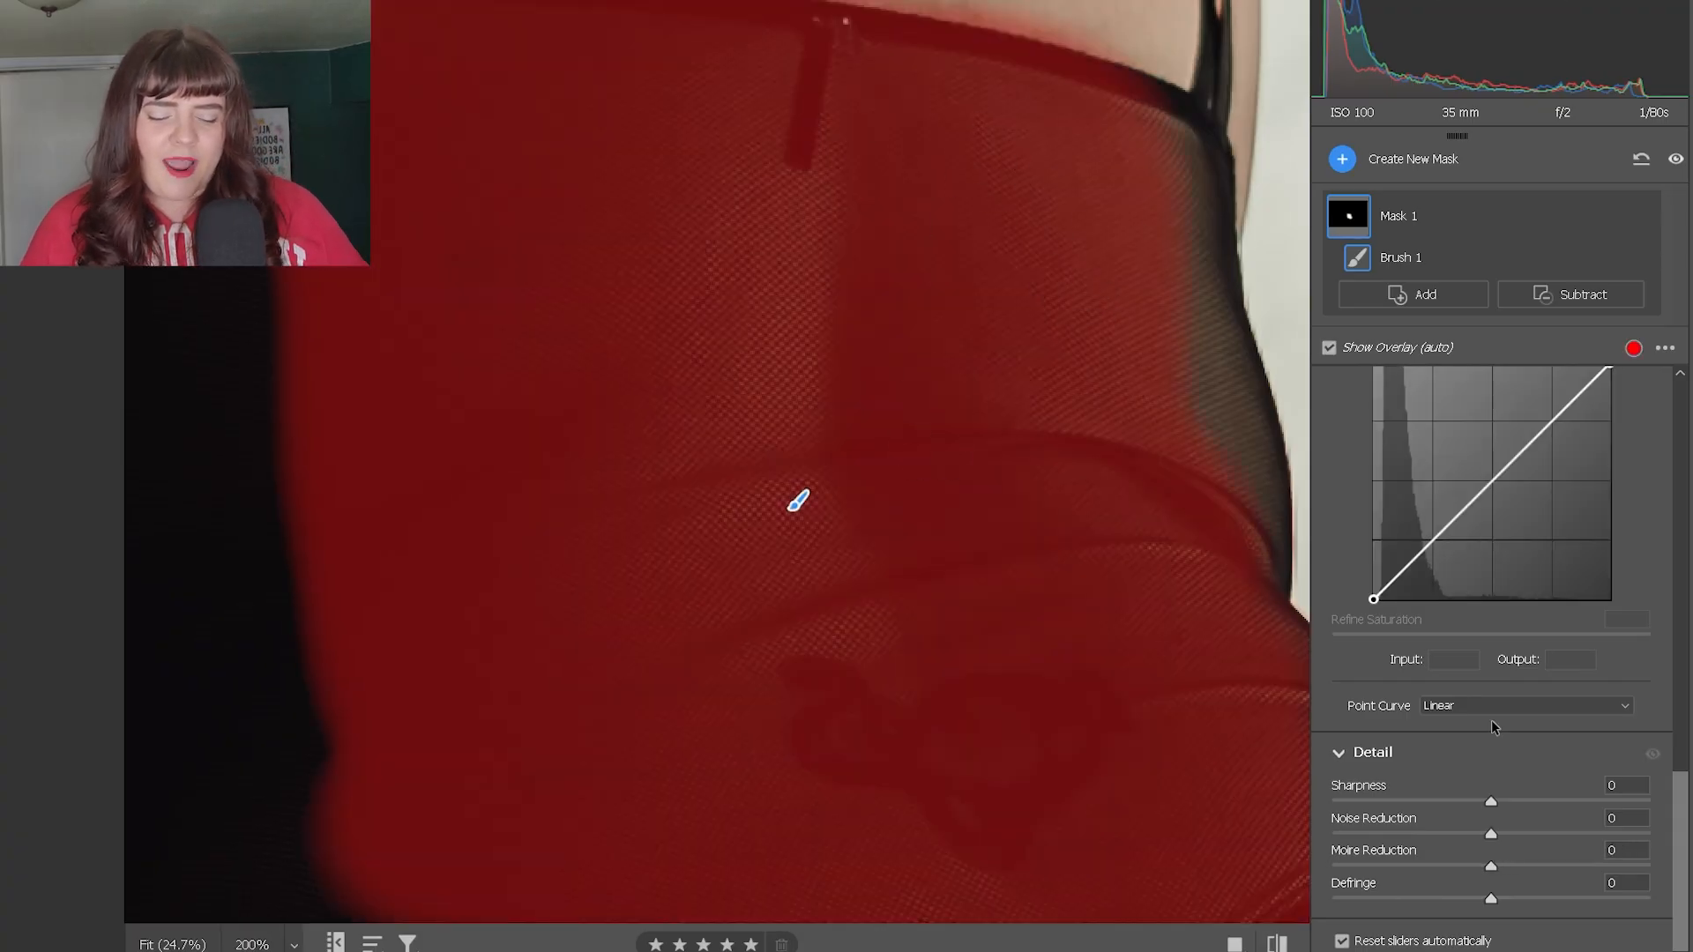
drag(1492, 862, 1519, 868)
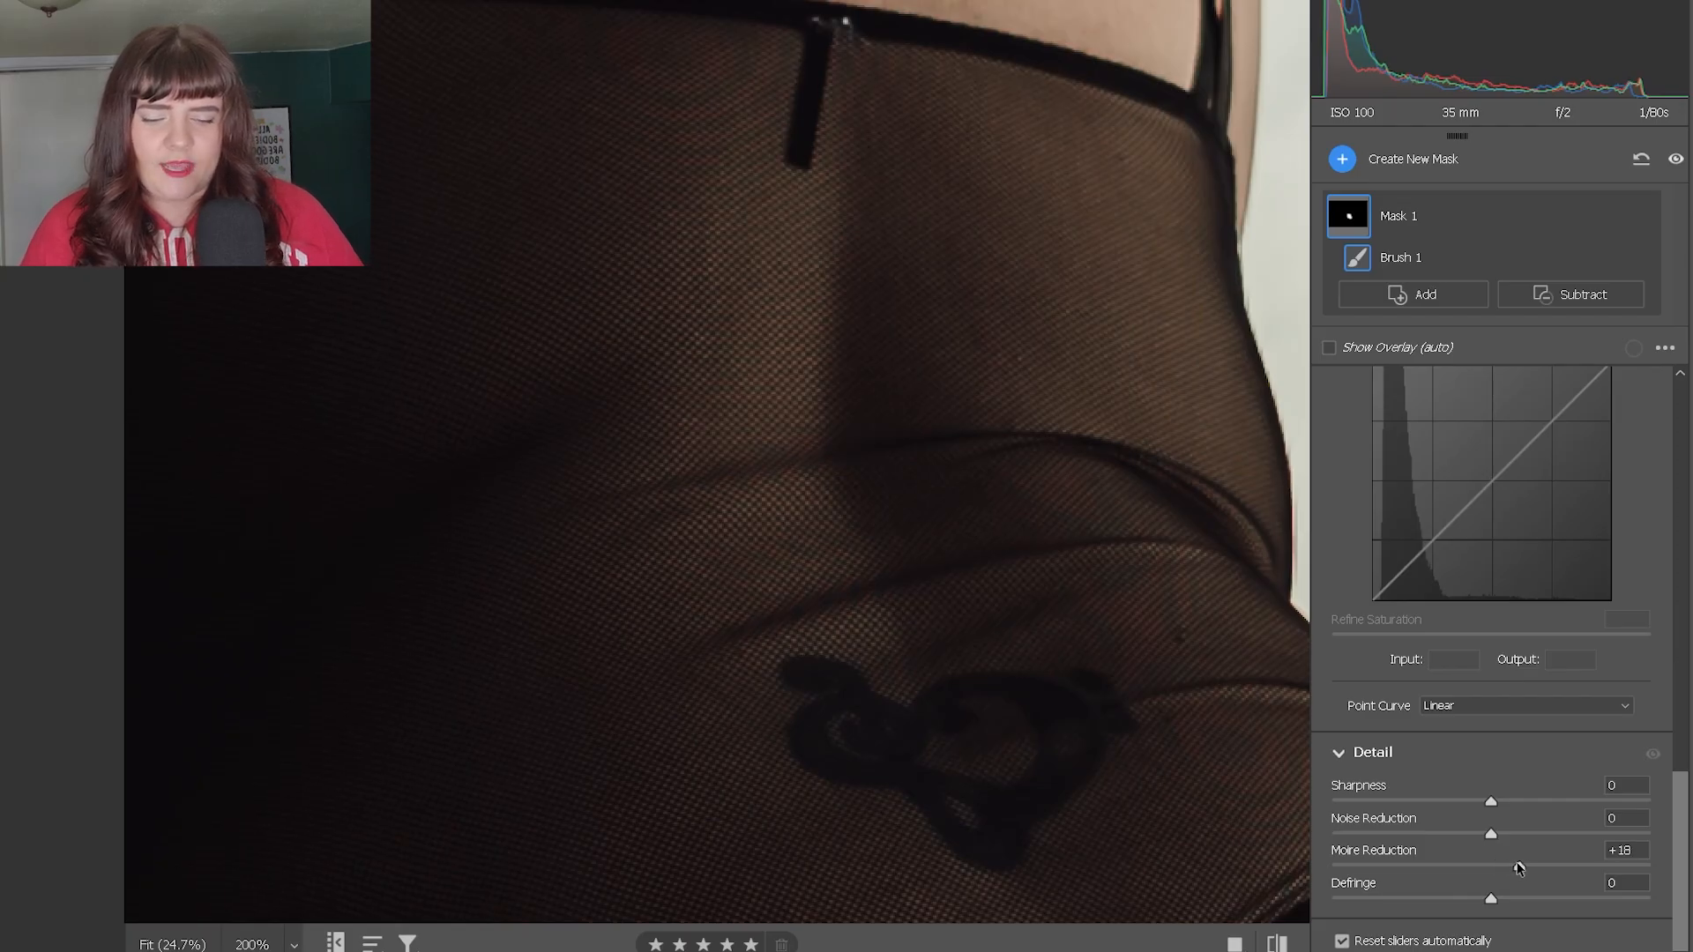
drag(1519, 869, 1650, 868)
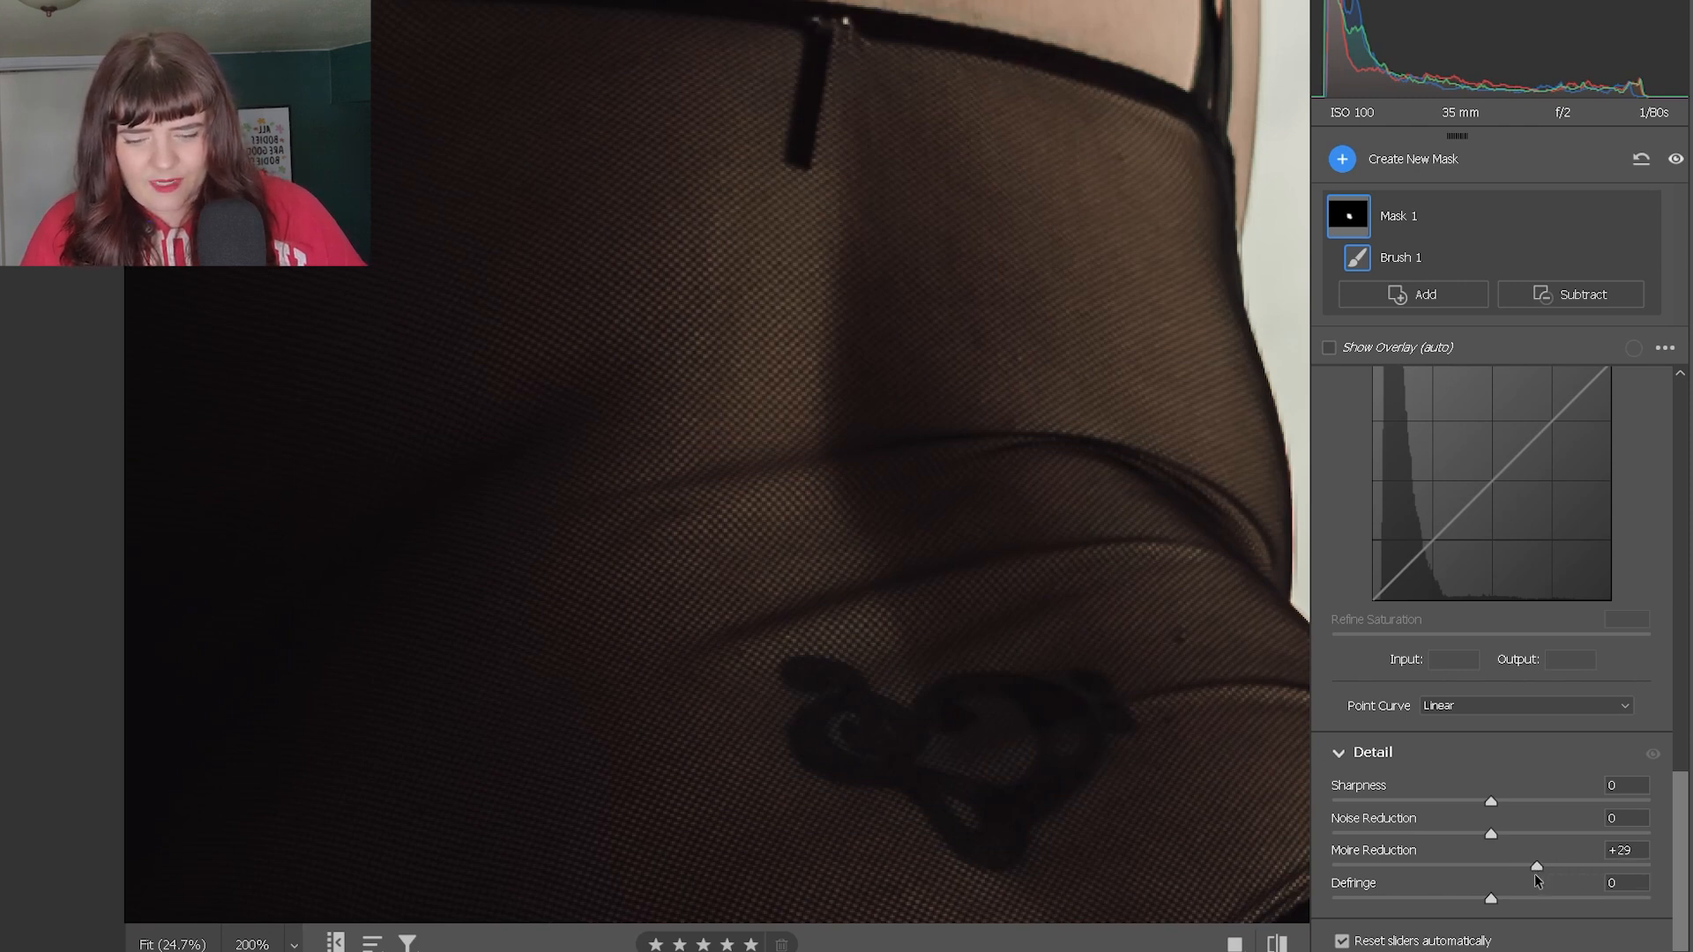
drag(1574, 866, 1525, 873)
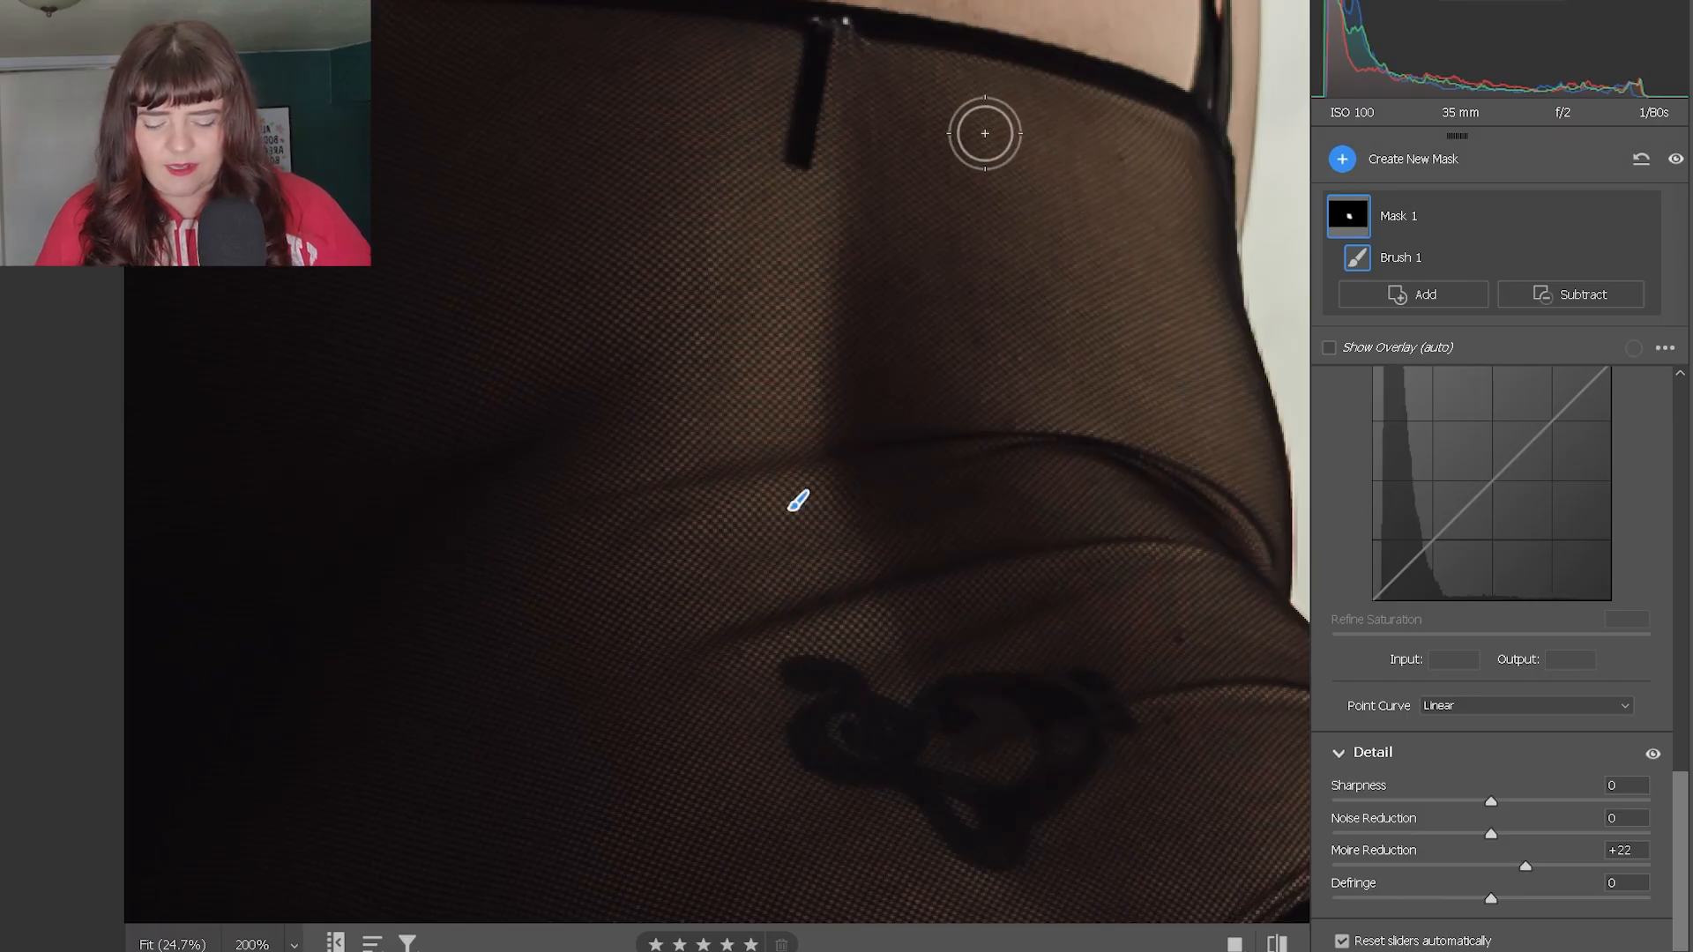
- Check the moire correction on the mesh fabric both up close and in the wider photo
scroll(797, 499, down, 3)
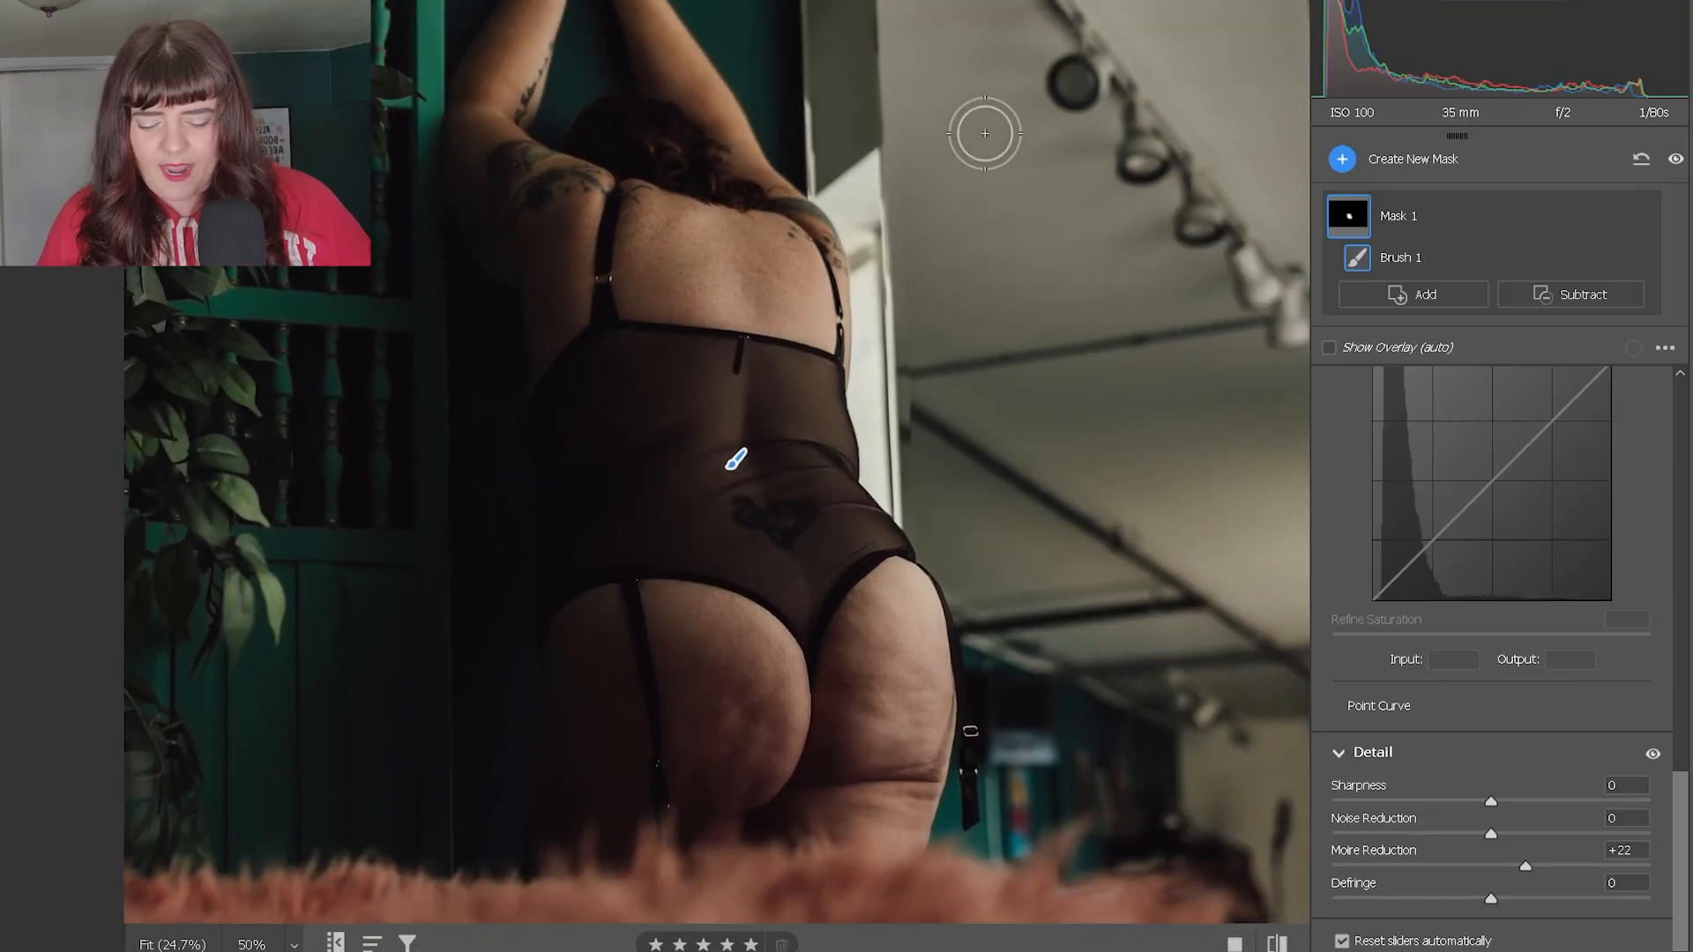
scroll(743, 460, up, 3)
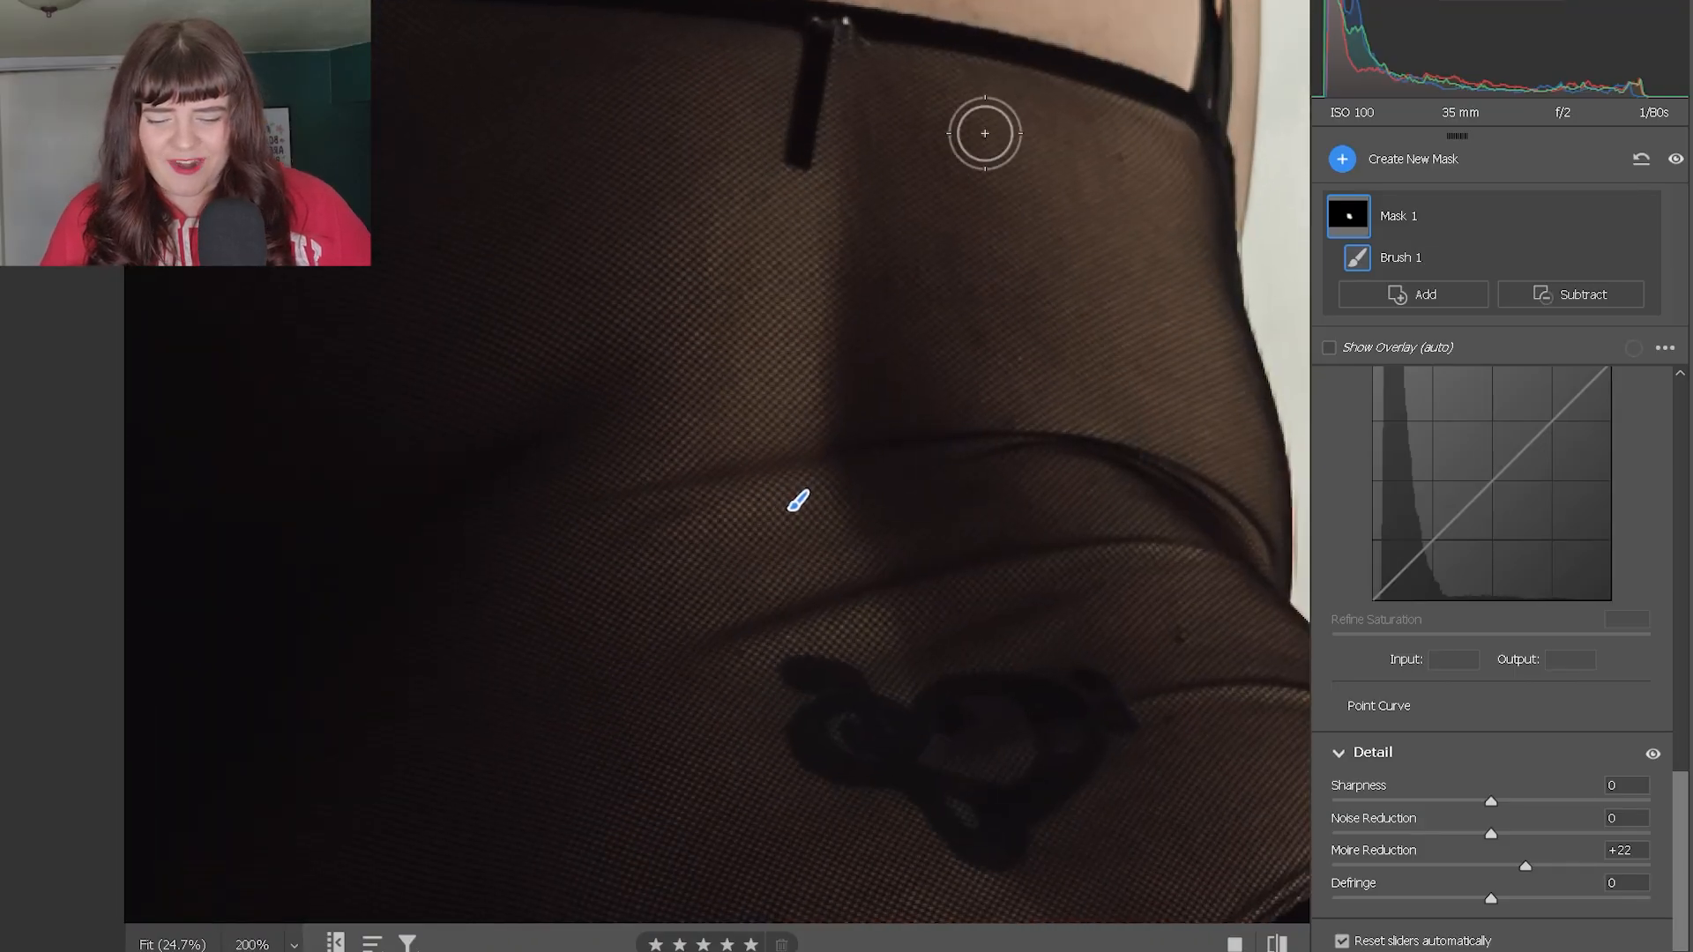
scroll(797, 500, down, 3)
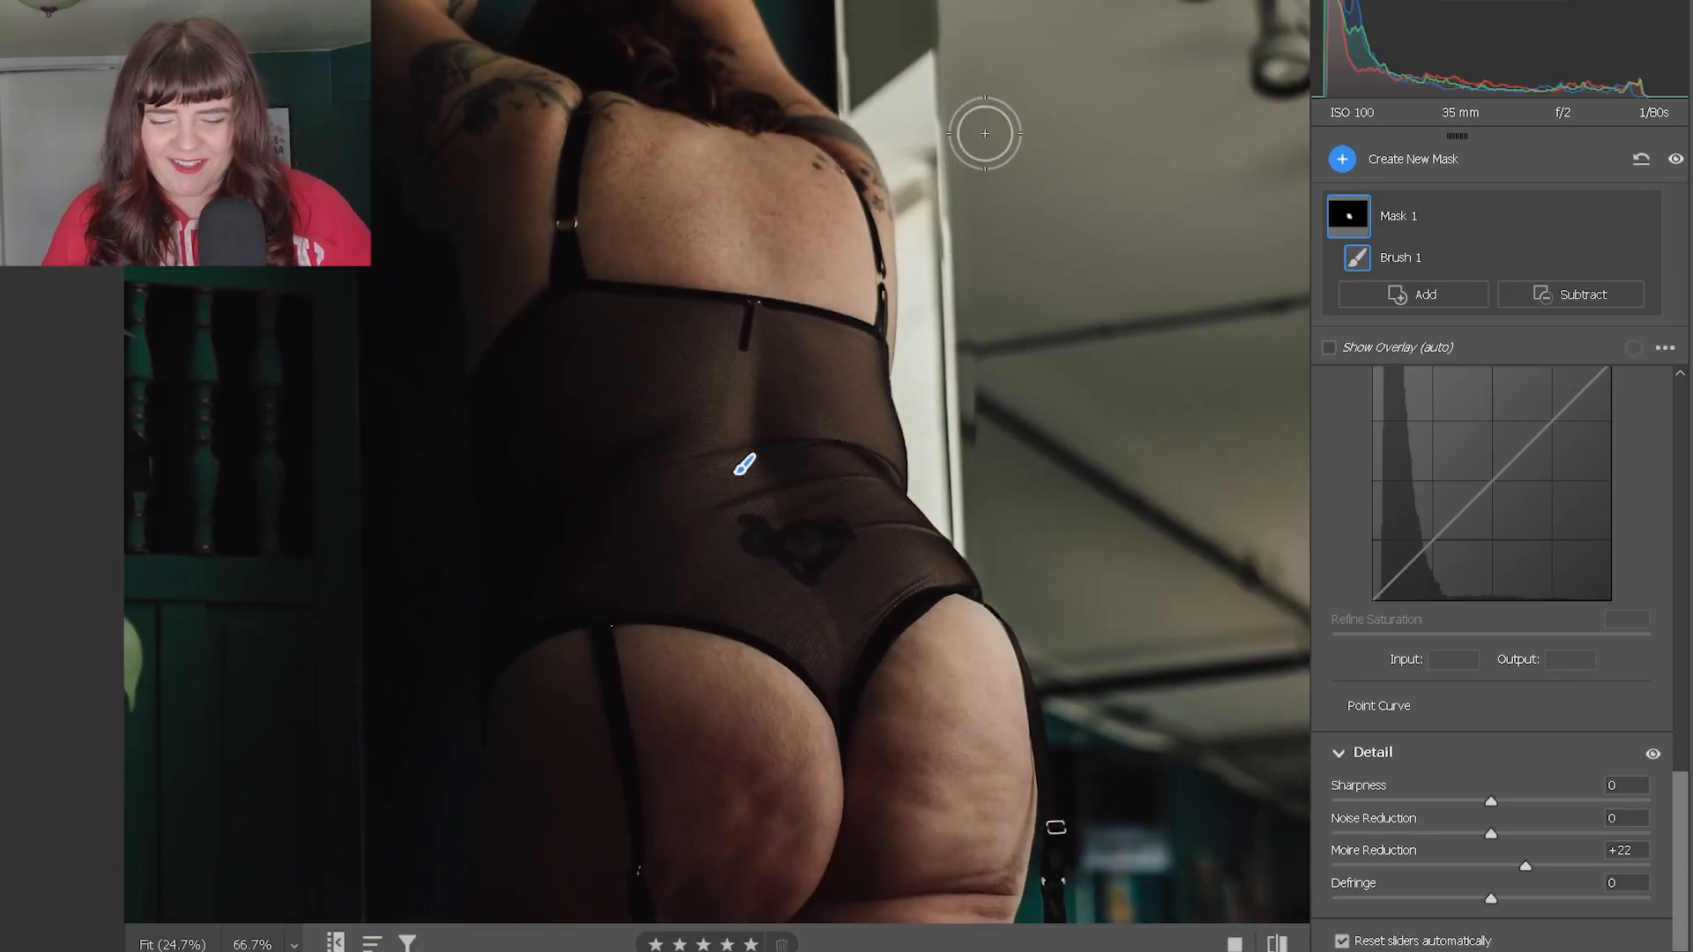
scroll(745, 464, down, 1)
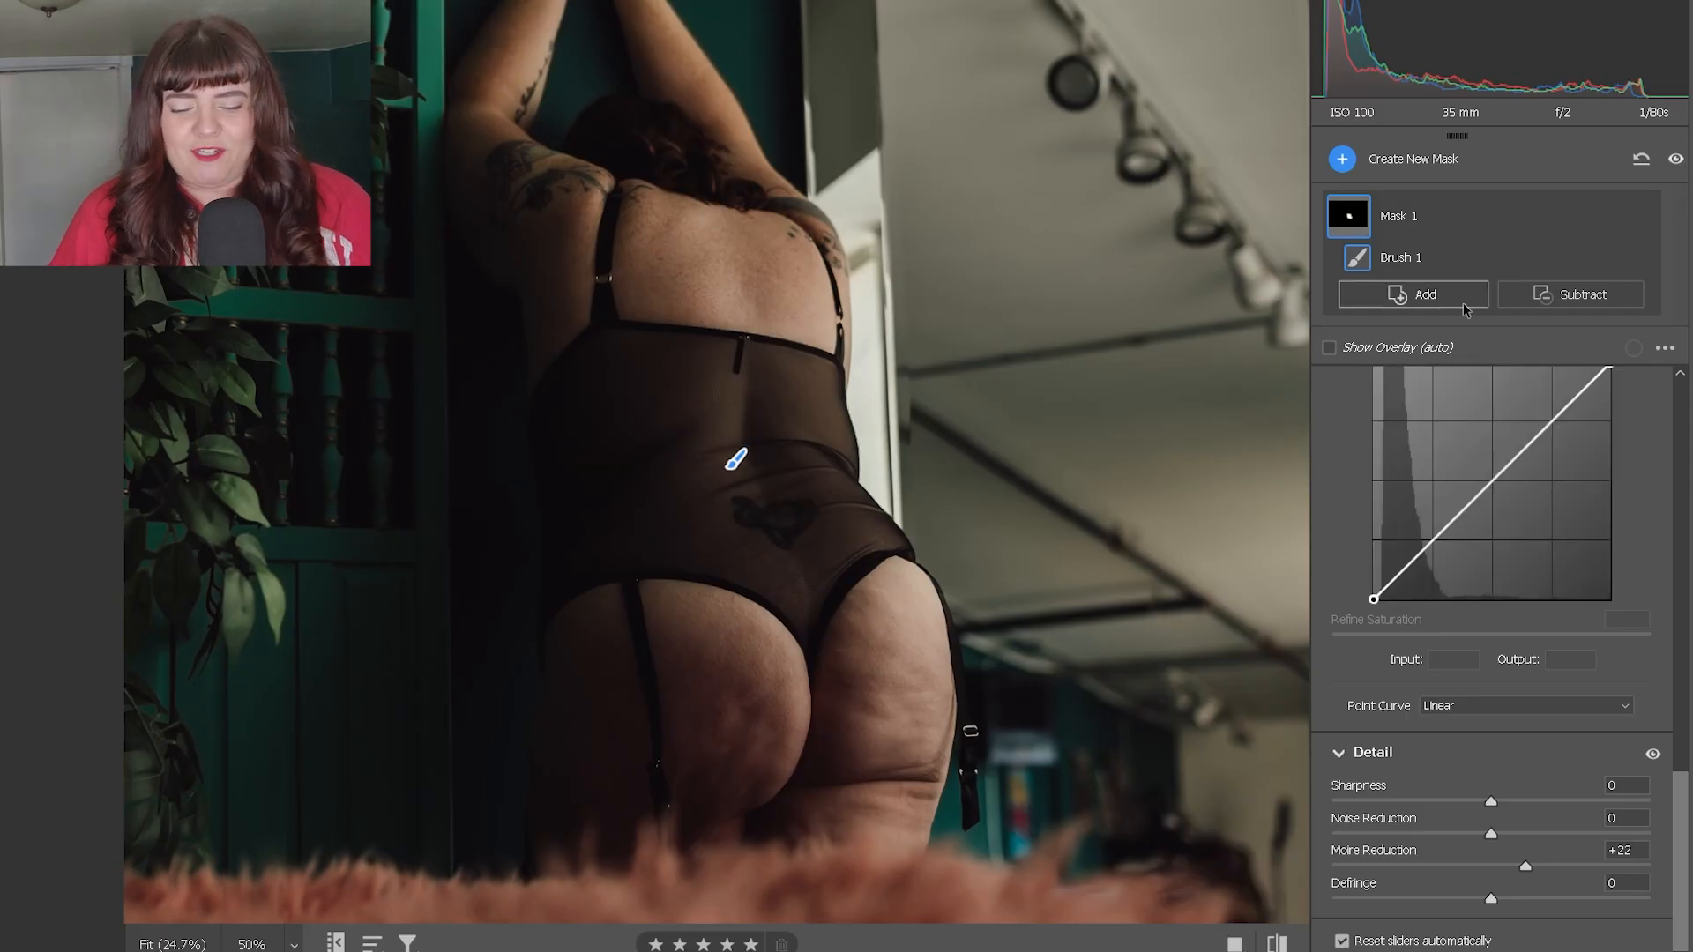
drag(1077, 352, 1107, 420)
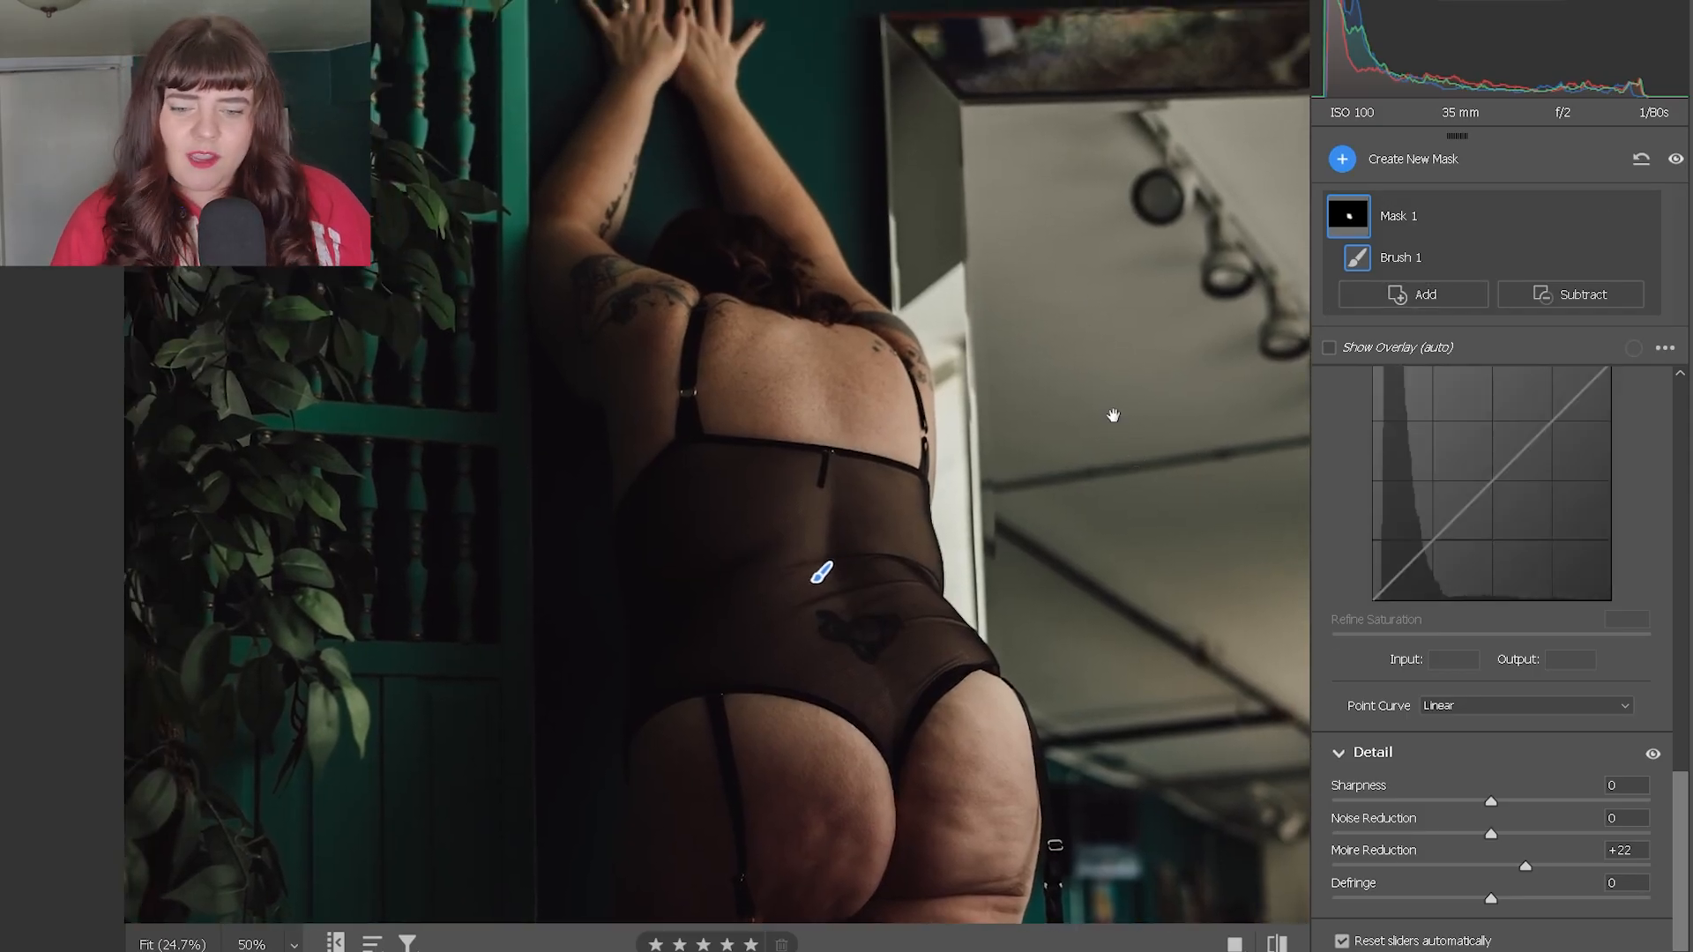
key(ctrl+minus)
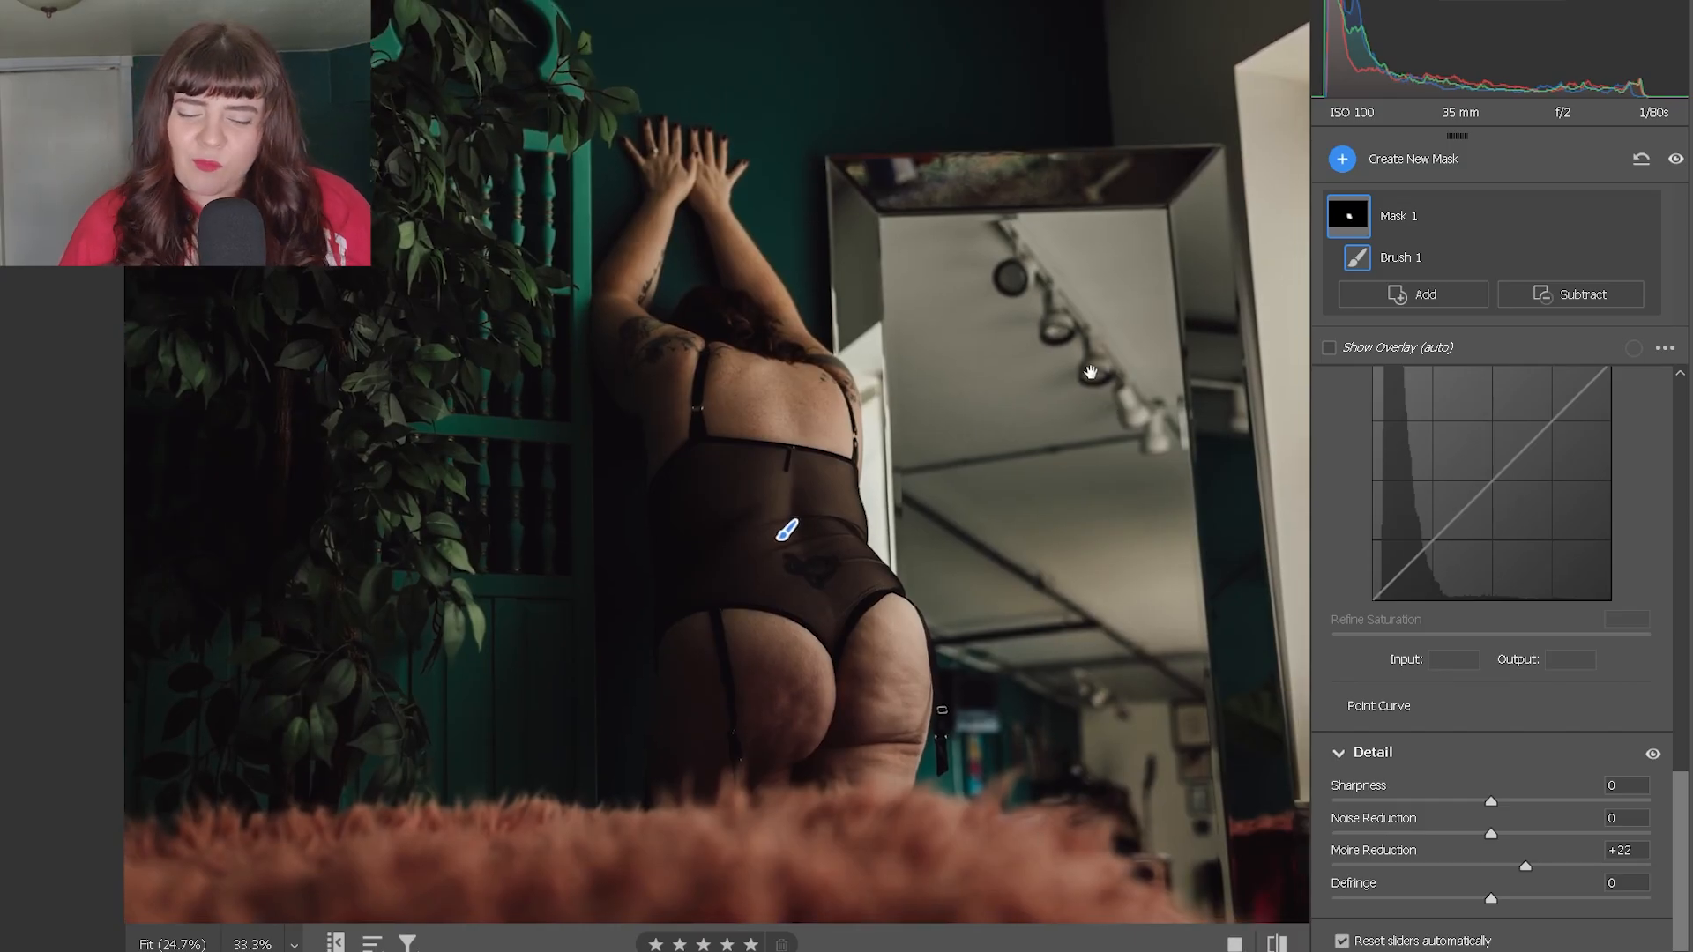
drag(1063, 408, 1019, 309)
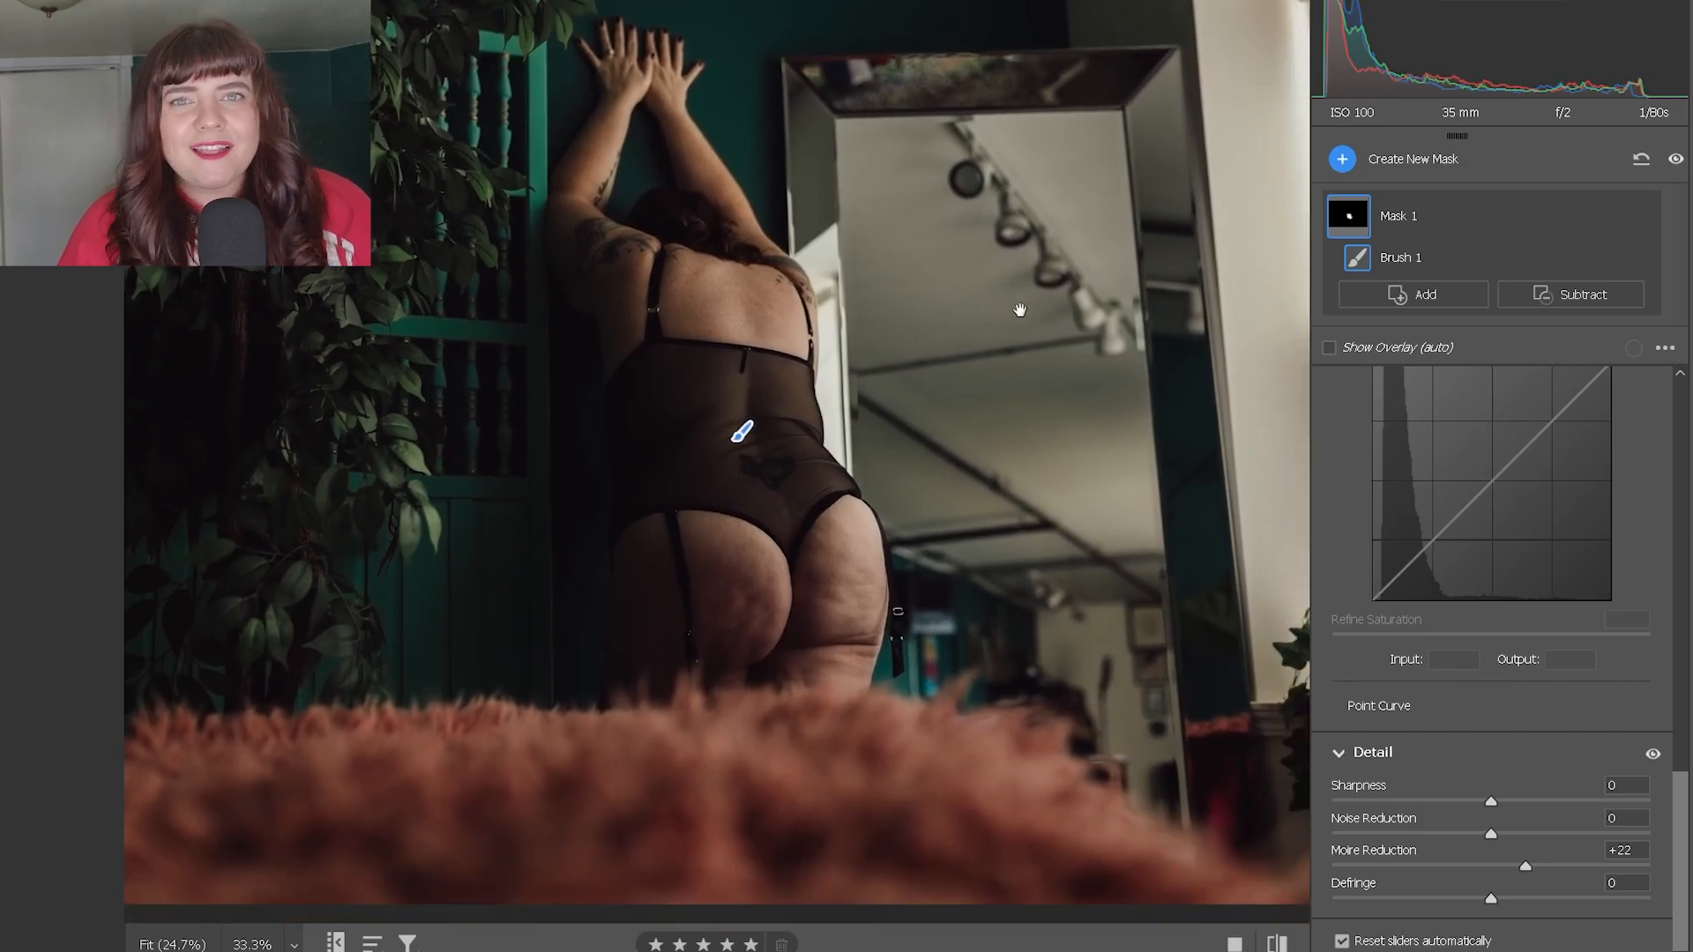
drag(1032, 283, 1039, 410)
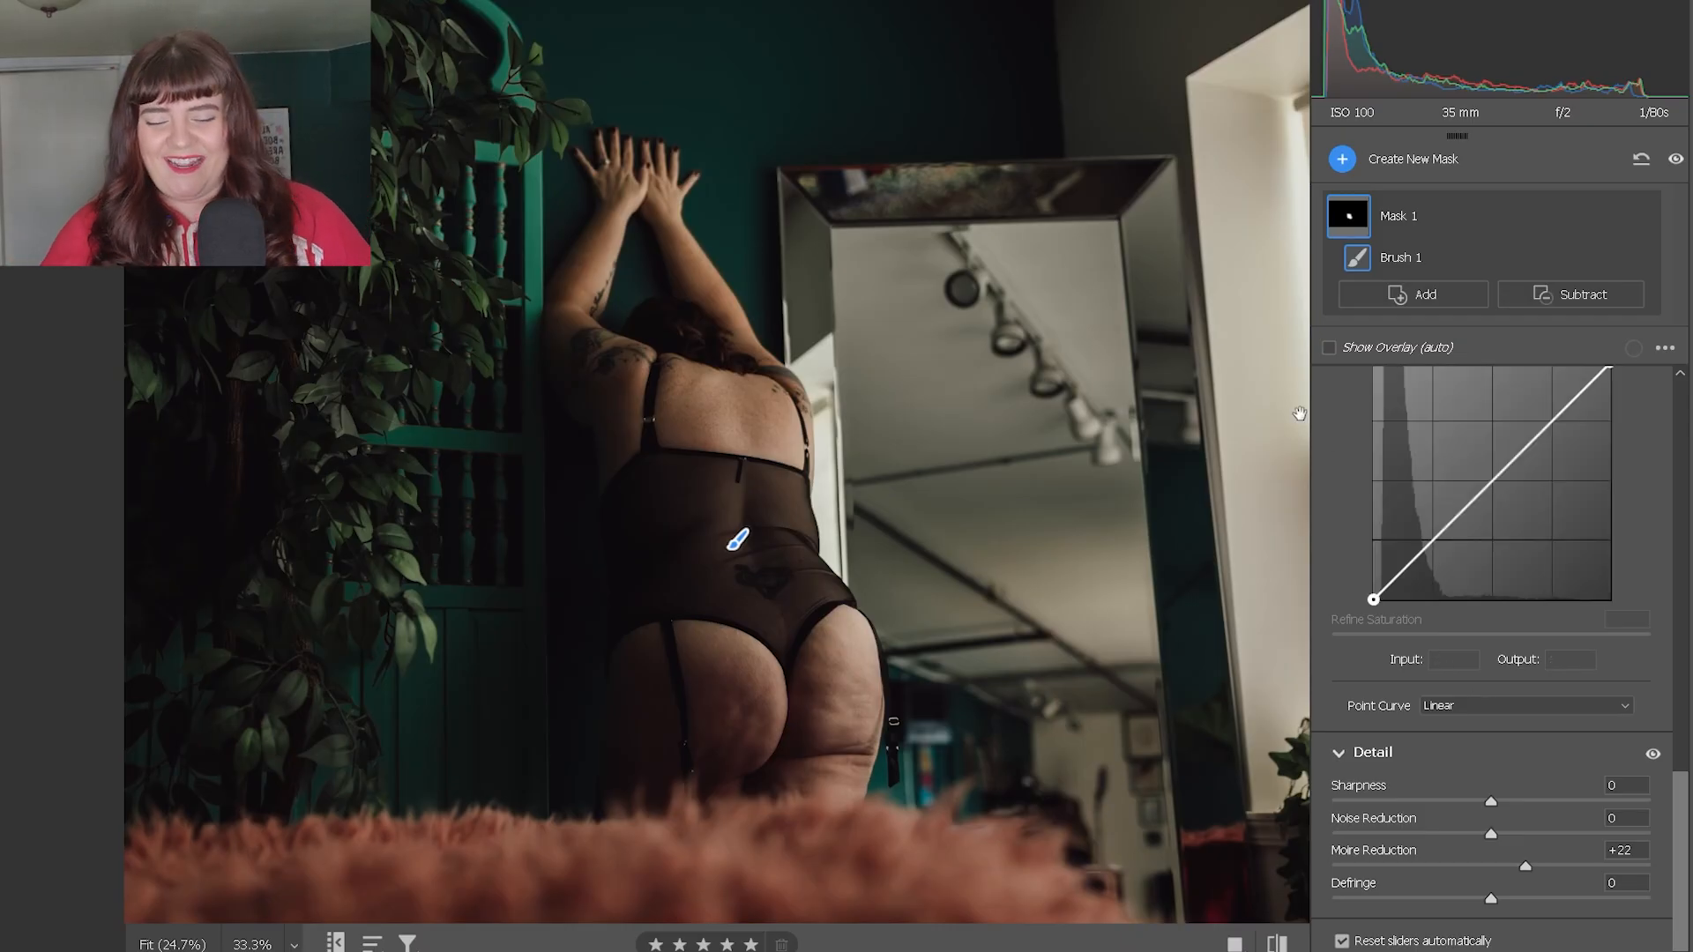
drag(1036, 371, 1061, 338)
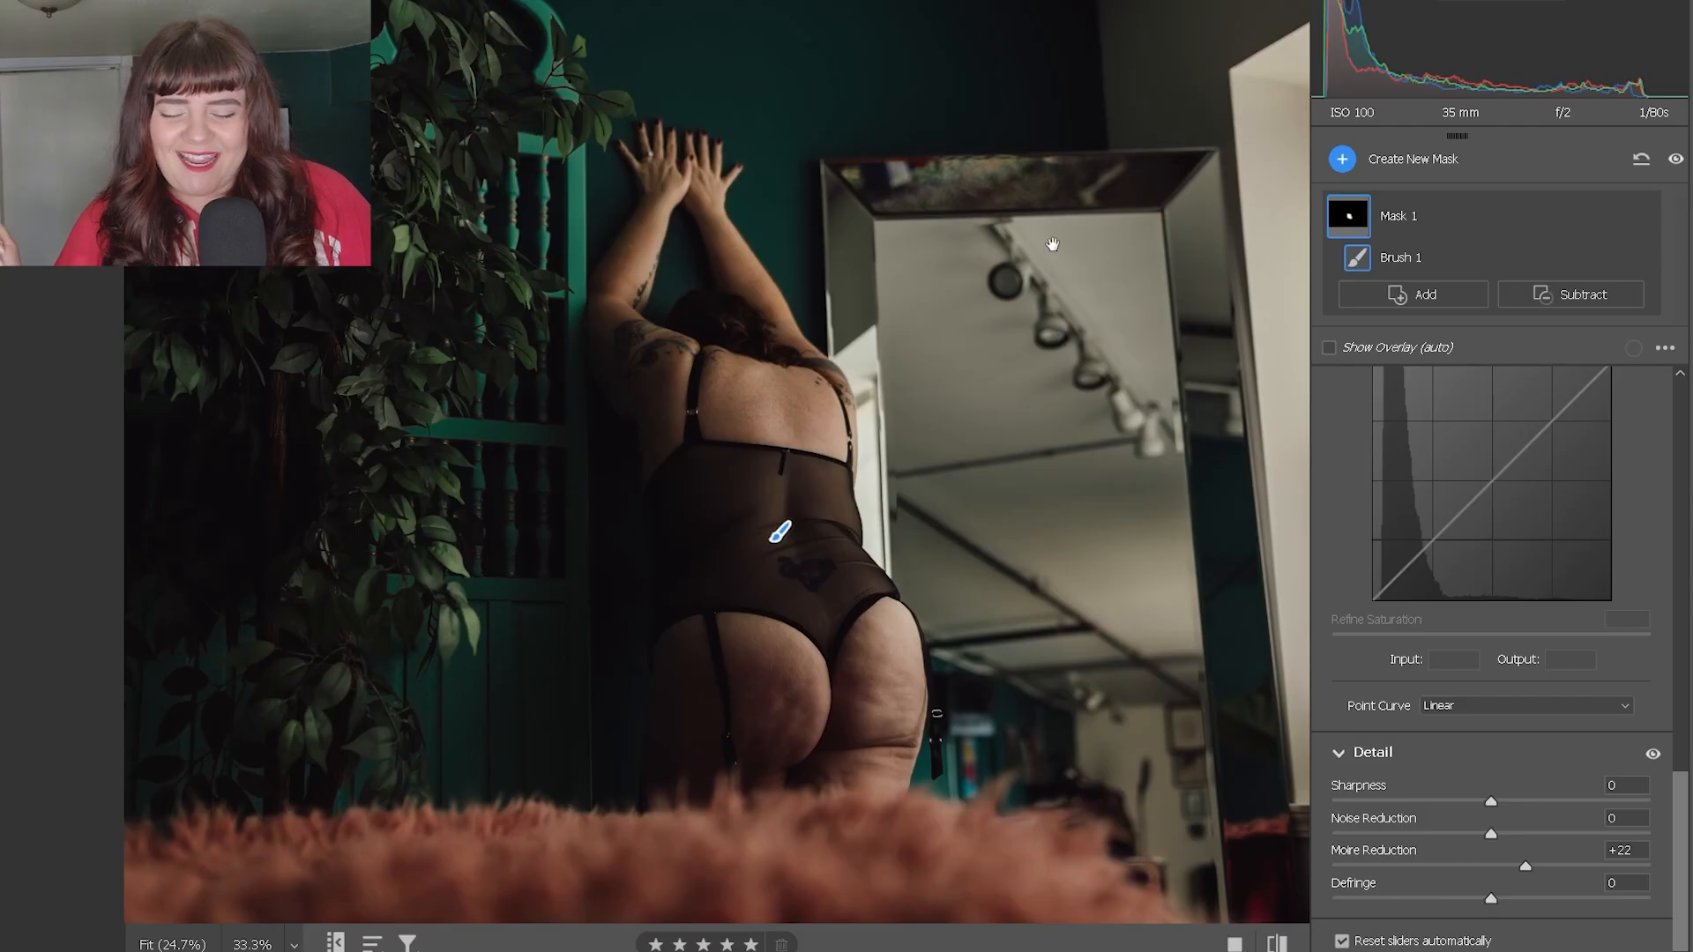
drag(1018, 331, 990, 280)
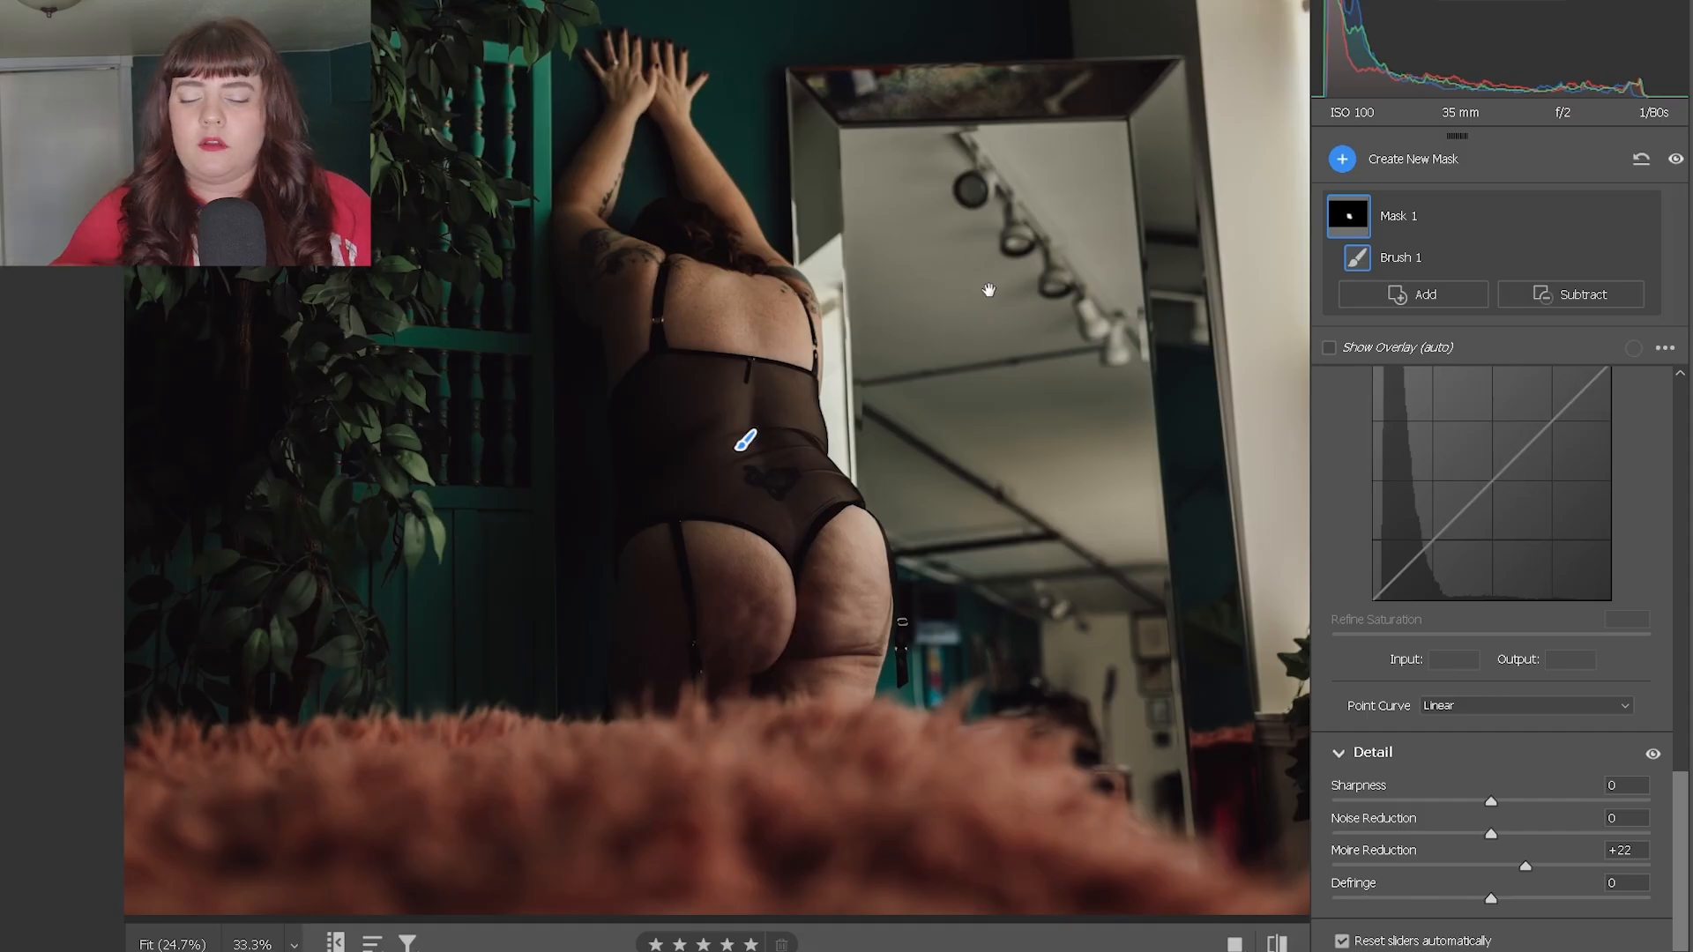
drag(1023, 239, 1049, 268)
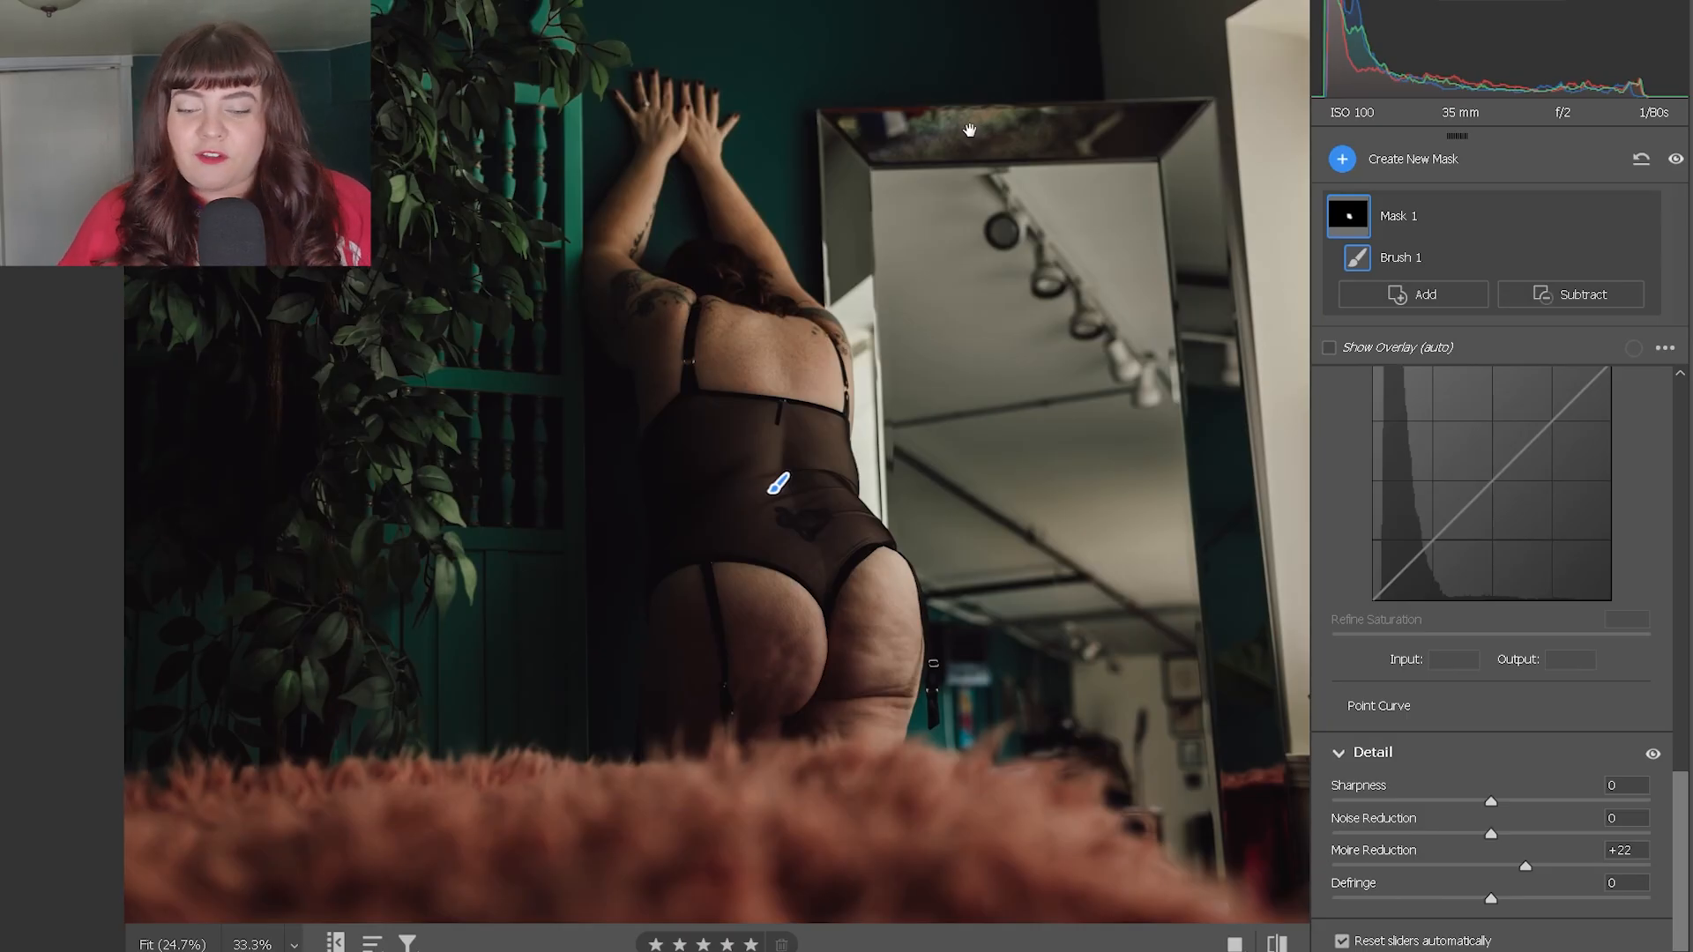
mouse_move(866, 220)
mouse_down()
mouse_move(863, 168)
mouse_move(854, 200)
mouse_up()
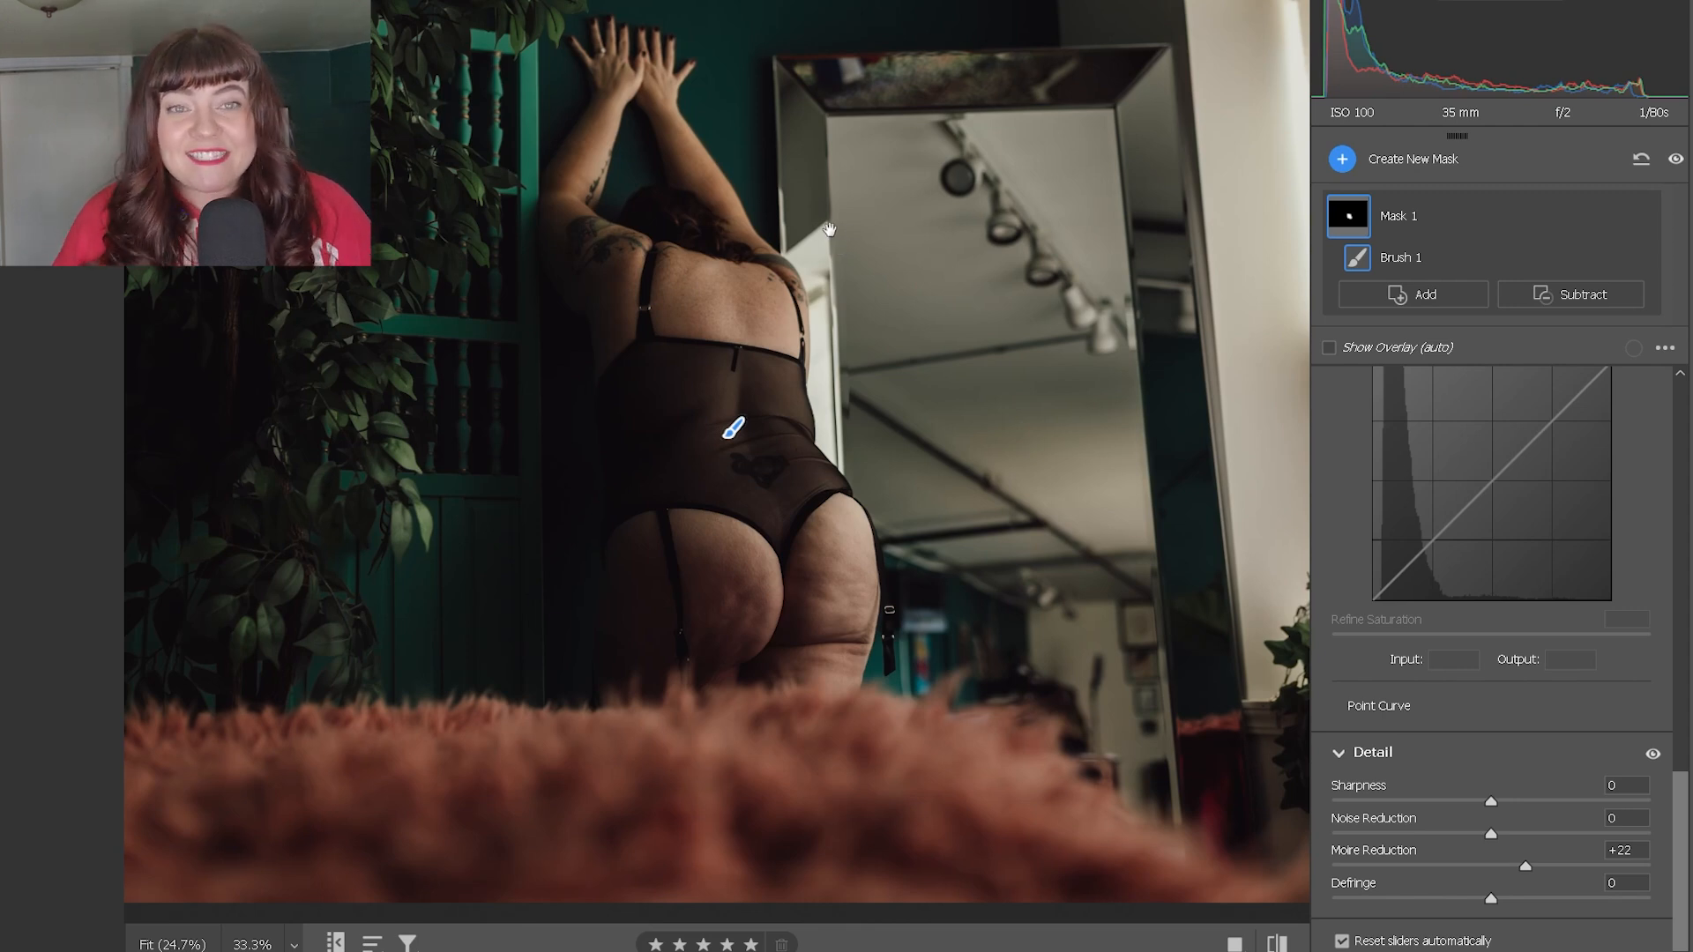
drag(818, 227, 996, 282)
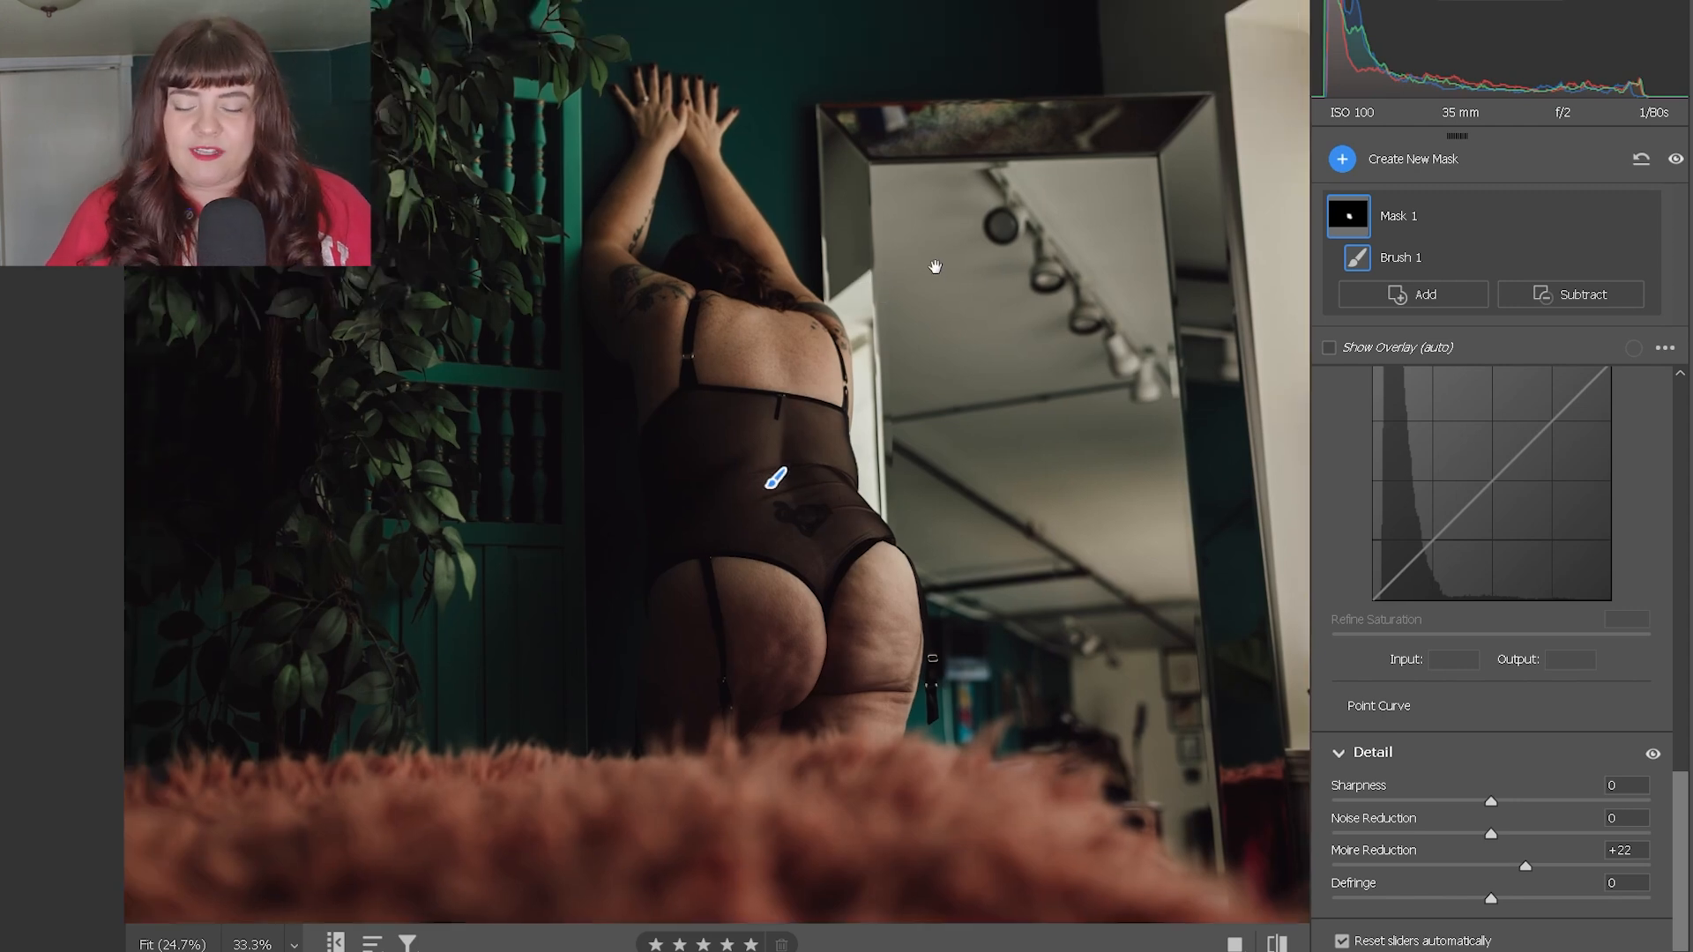